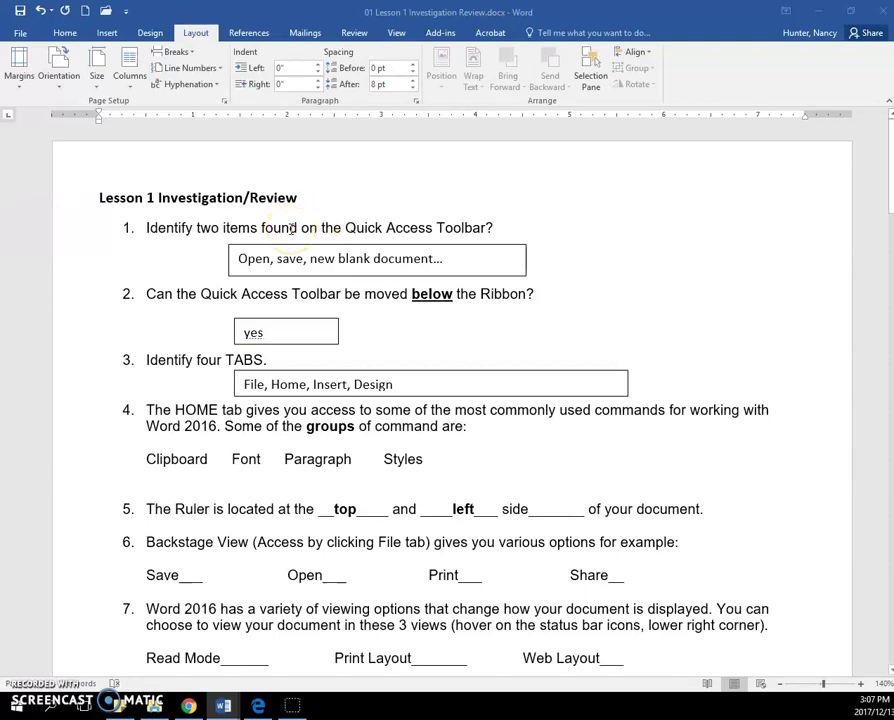
Add a Spelling & Grammar button to the Quick Access Toolbar from its customize dropdown
click(126, 13)
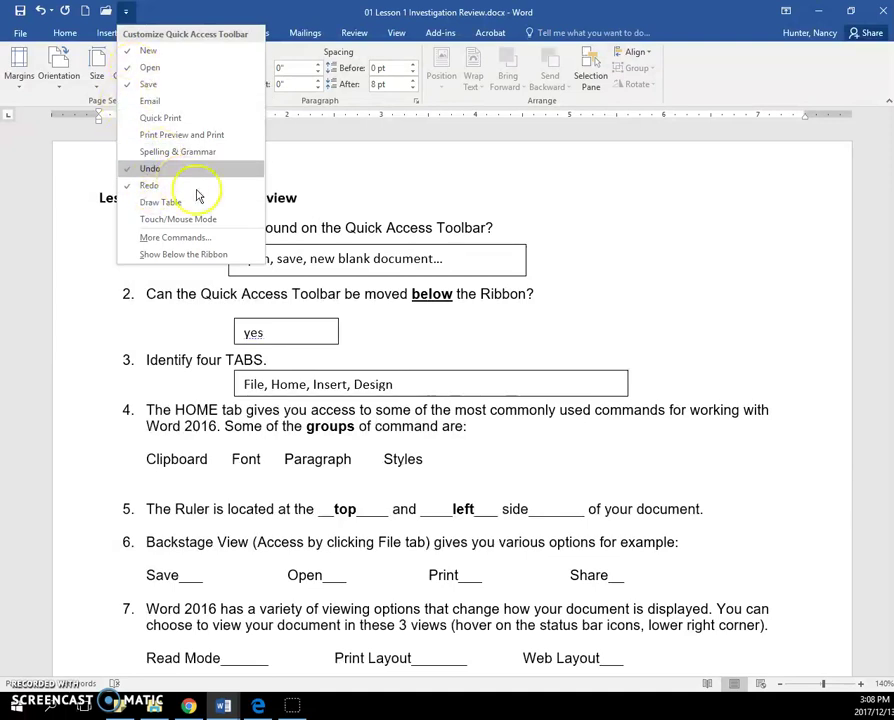
click(130, 152)
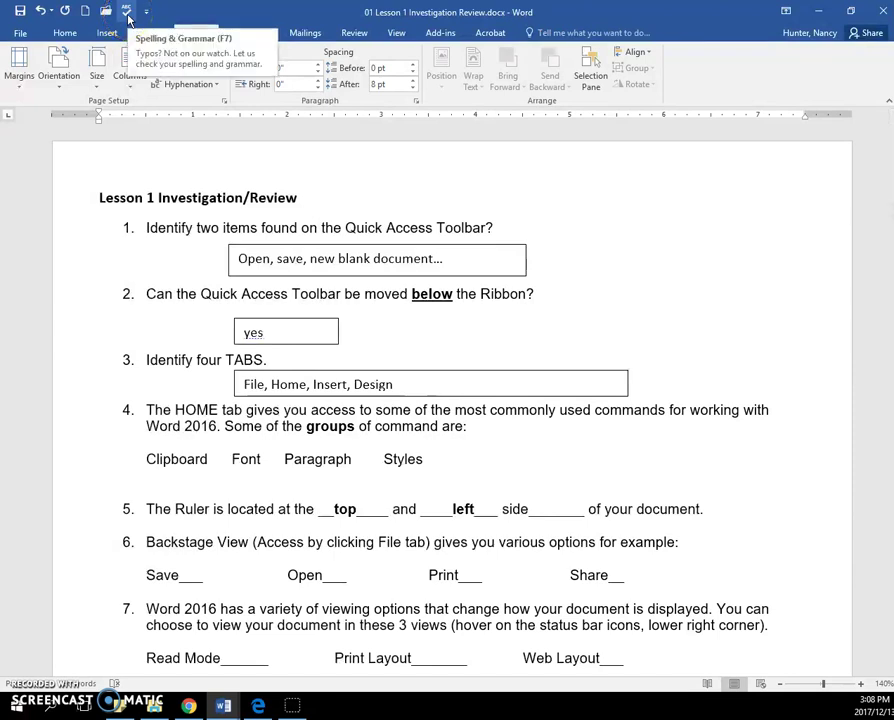
click(215, 297)
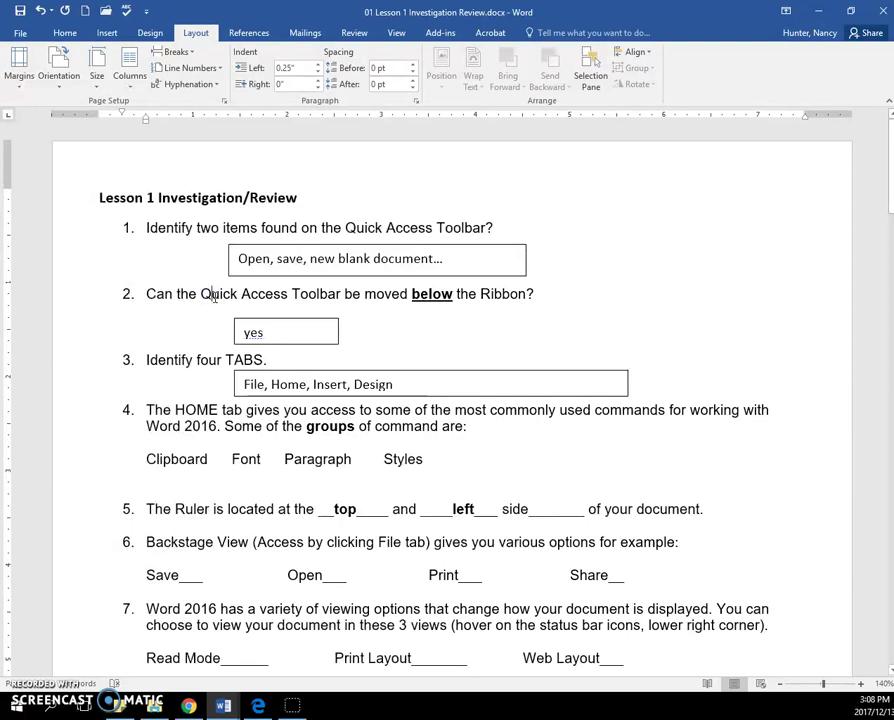
click(147, 14)
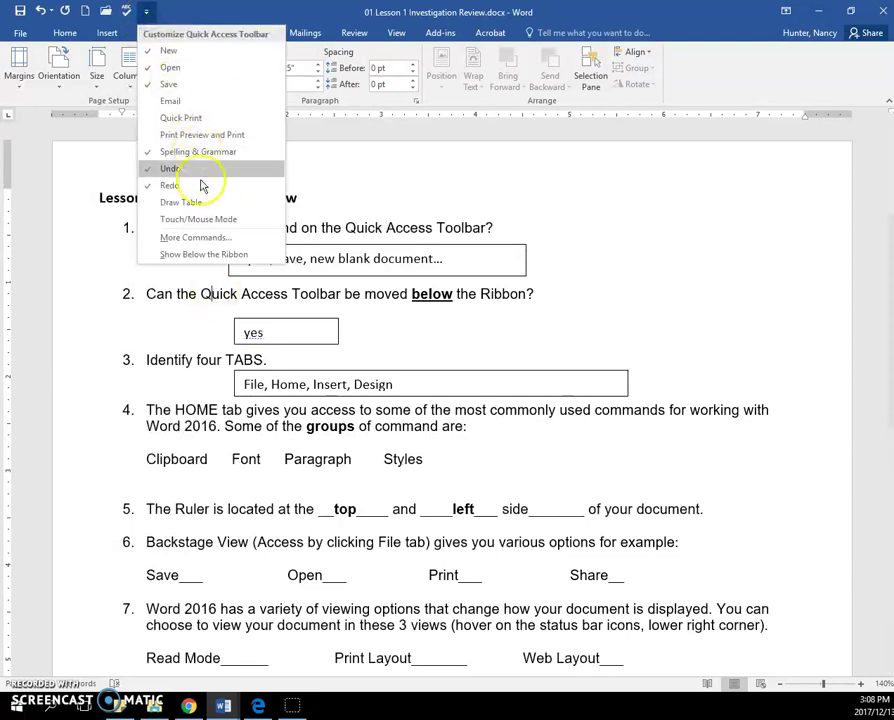
click(208, 256)
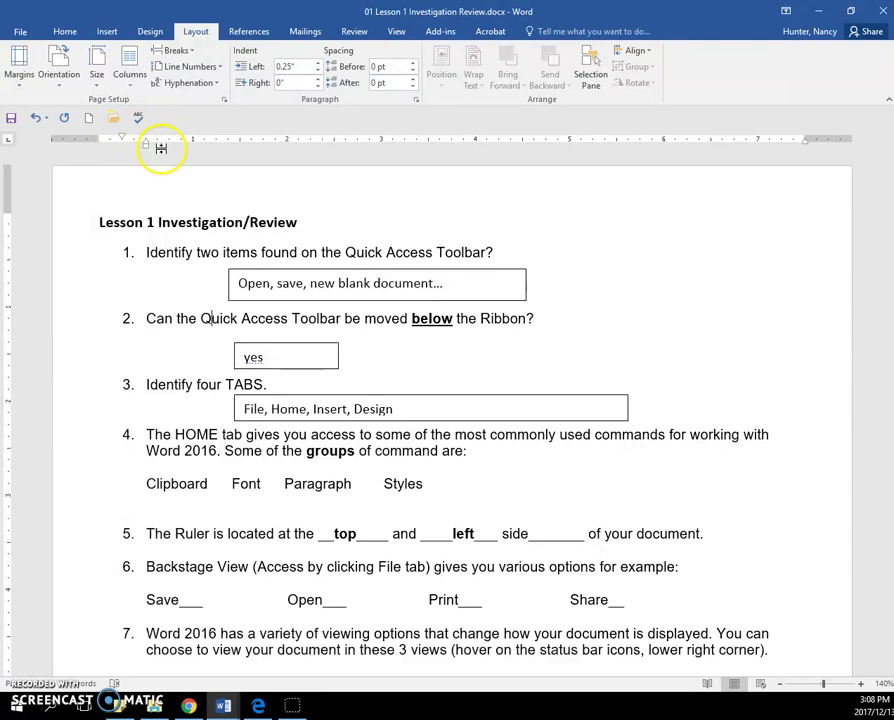
click(158, 120)
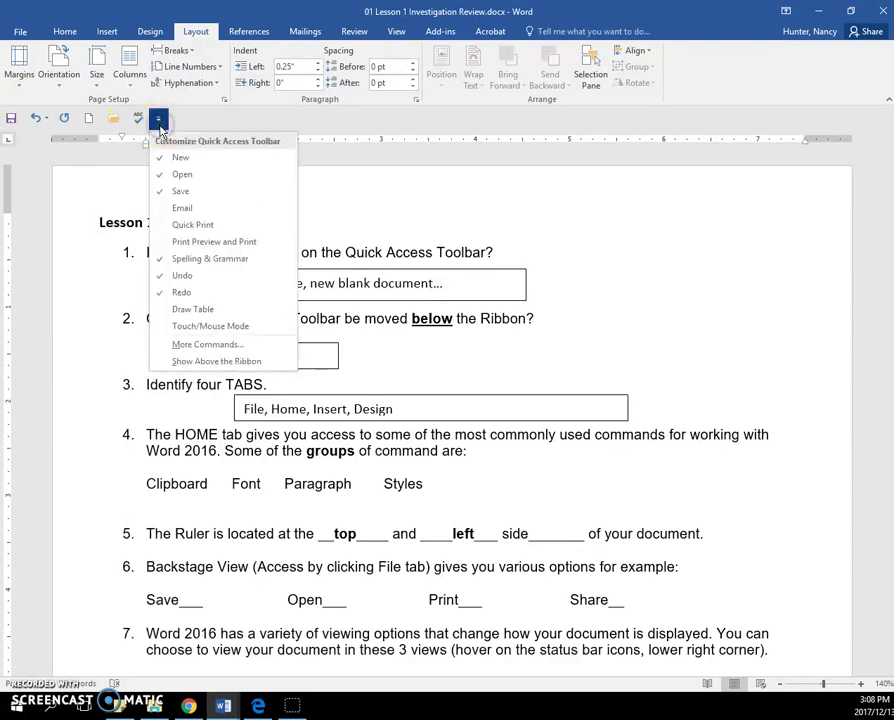
click(194, 361)
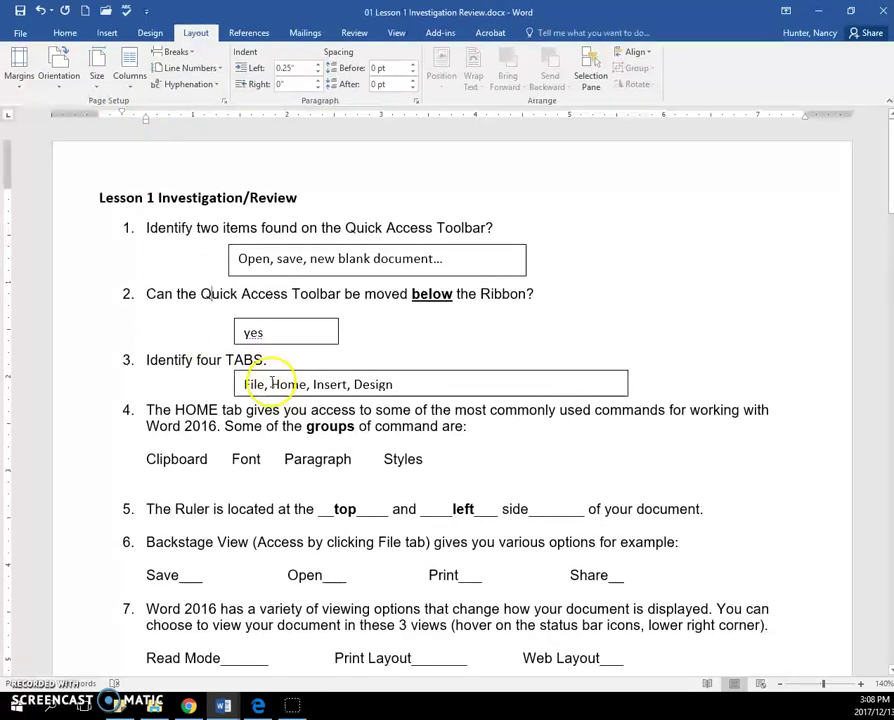
scroll(252, 421, down, 3)
scroll(250, 421, down, 2)
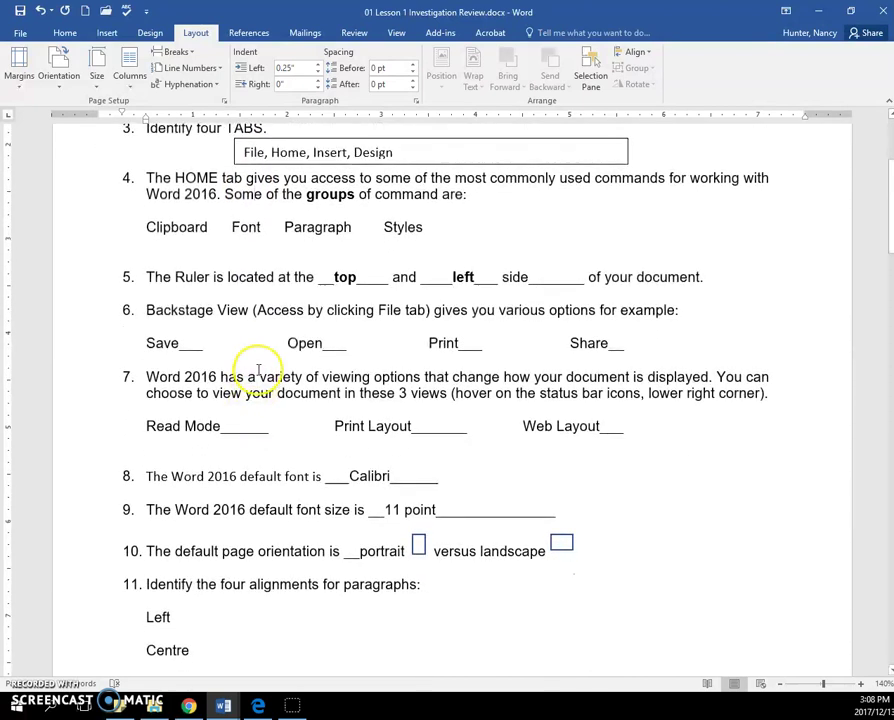
scroll(258, 370, up, 1)
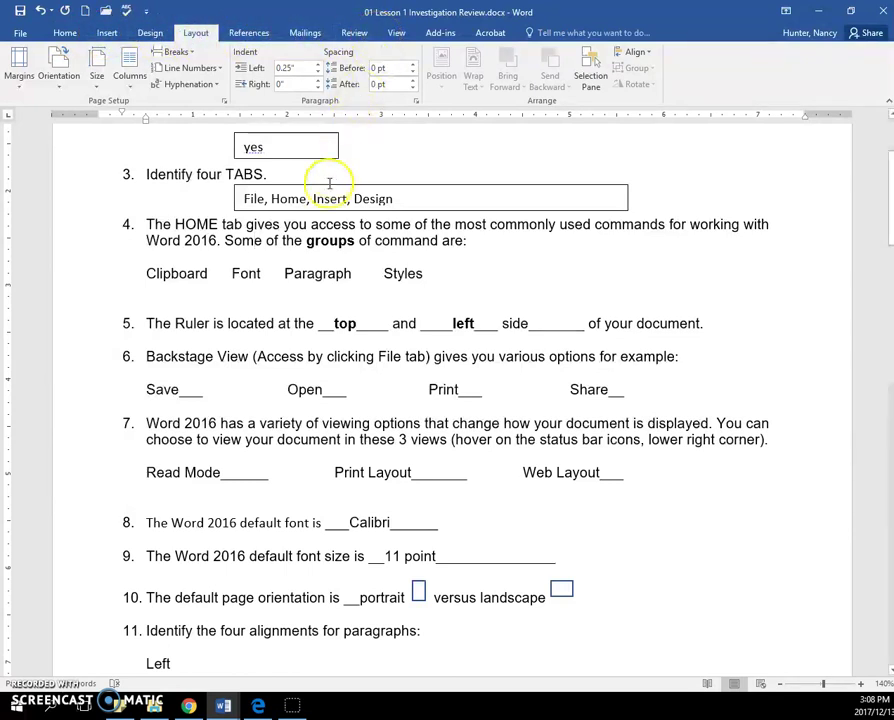
click(268, 224)
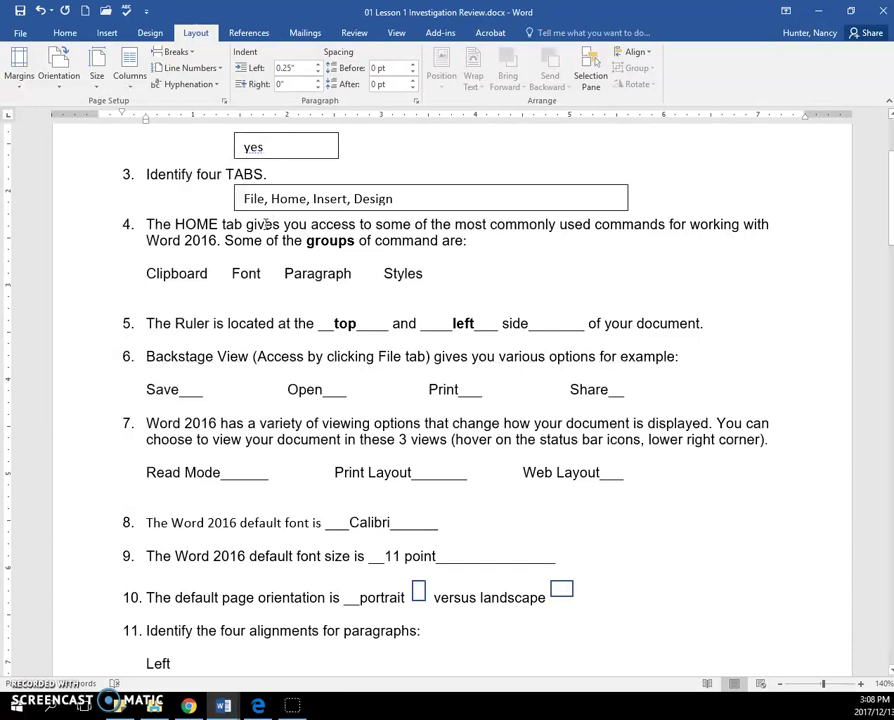
click(238, 292)
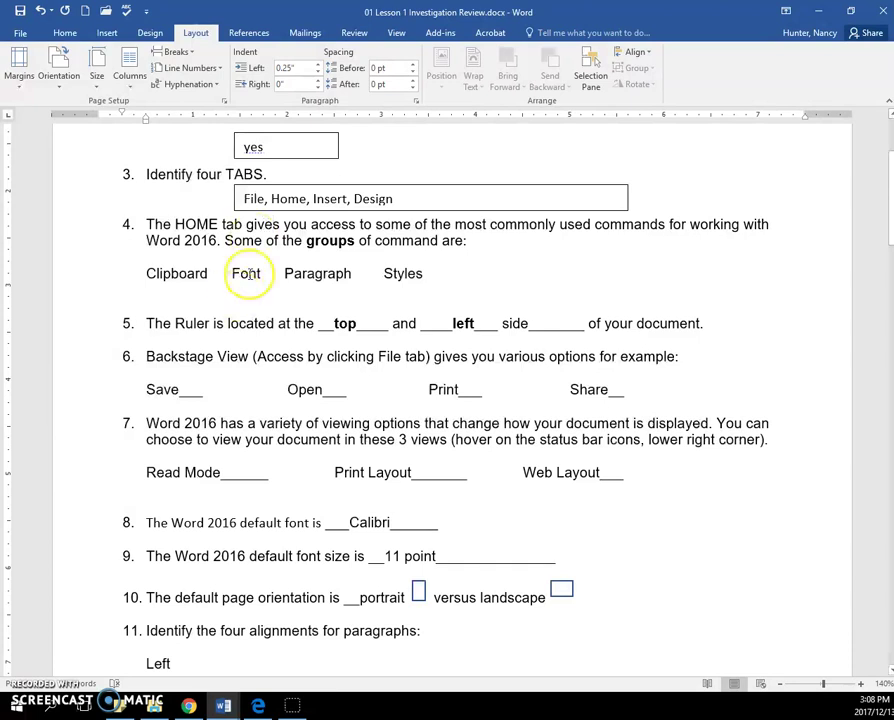
scroll(250, 276, down, 2)
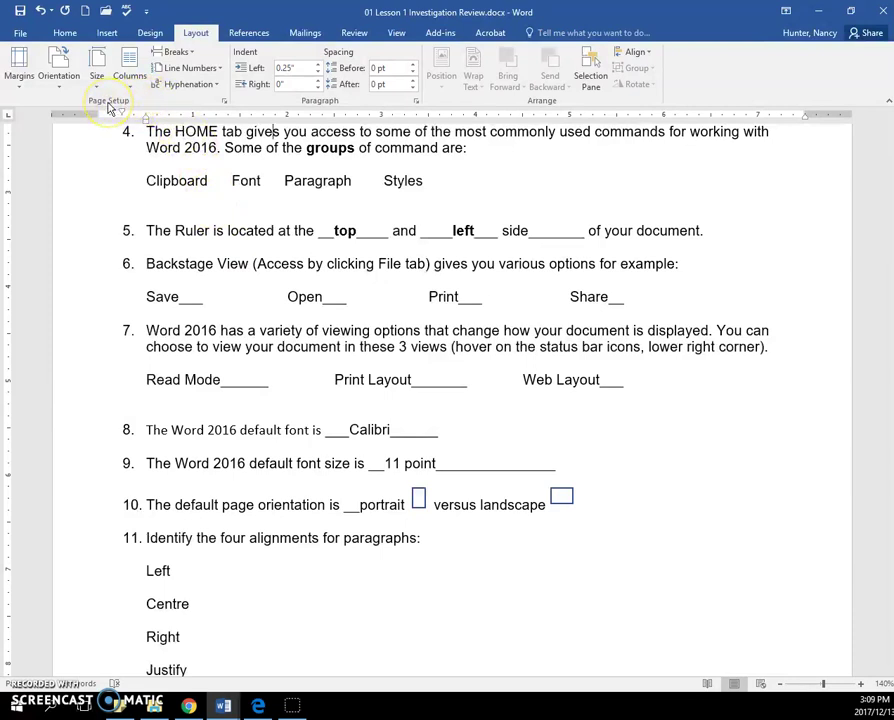
Switch to the Home tab and place the cursor at Clipboard in question 4
click(66, 34)
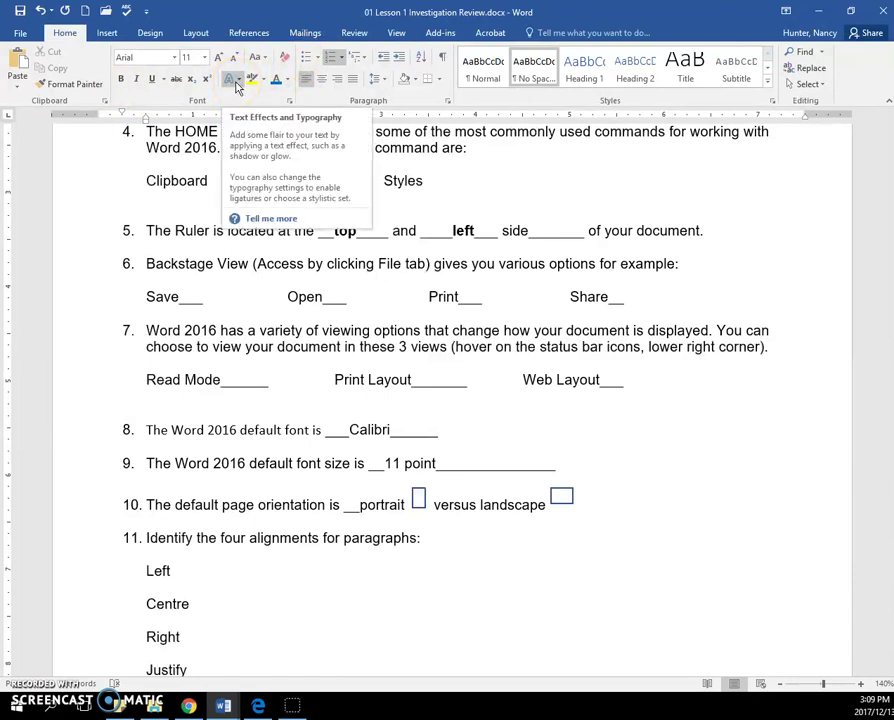
click(197, 179)
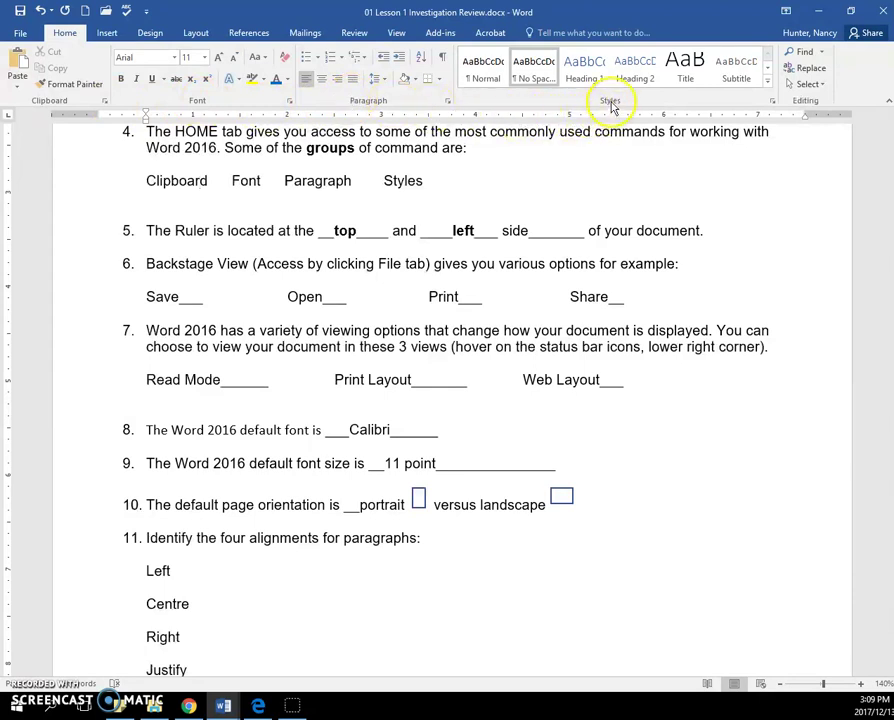
Show the View tab with its Ruler option checked, for question 5
click(260, 232)
scroll(262, 235, down, 1)
scroll(262, 235, down, 1)
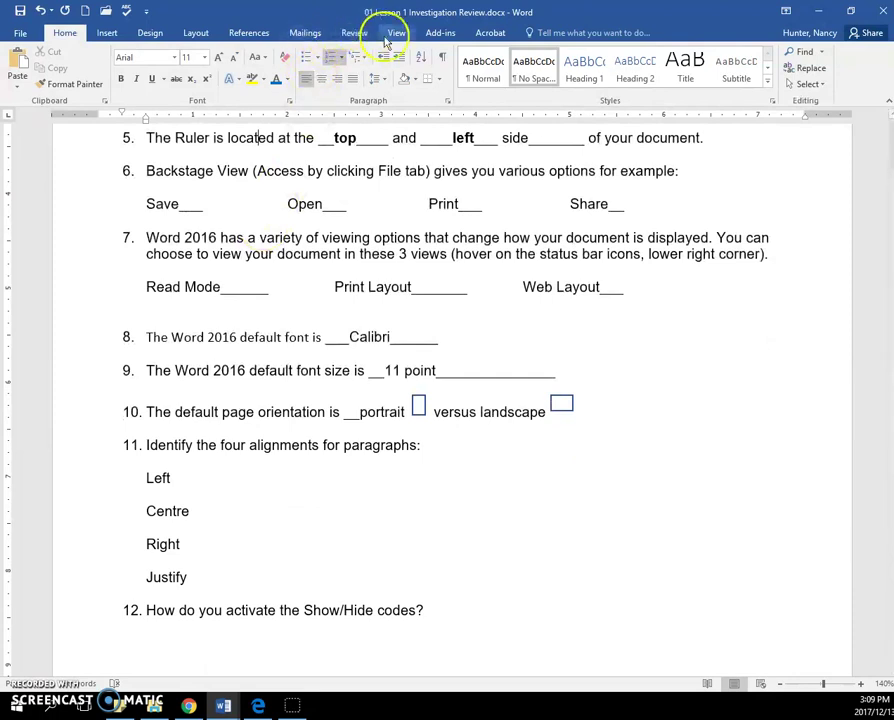
click(396, 38)
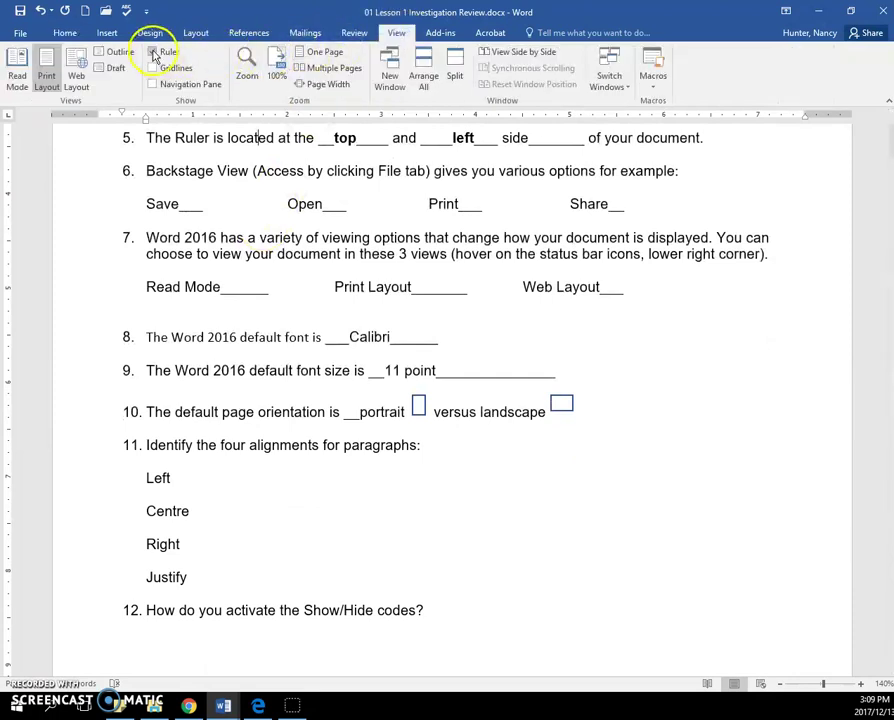
Select the term 'Backstage View' in question 6
click(218, 172)
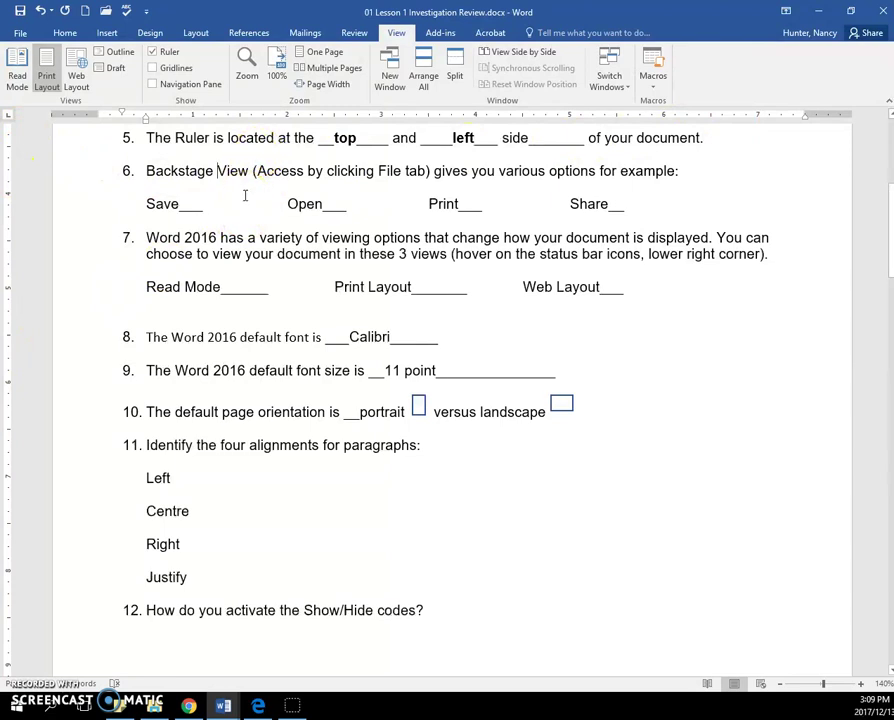
ctrl+scroll(248, 186, up, 7)
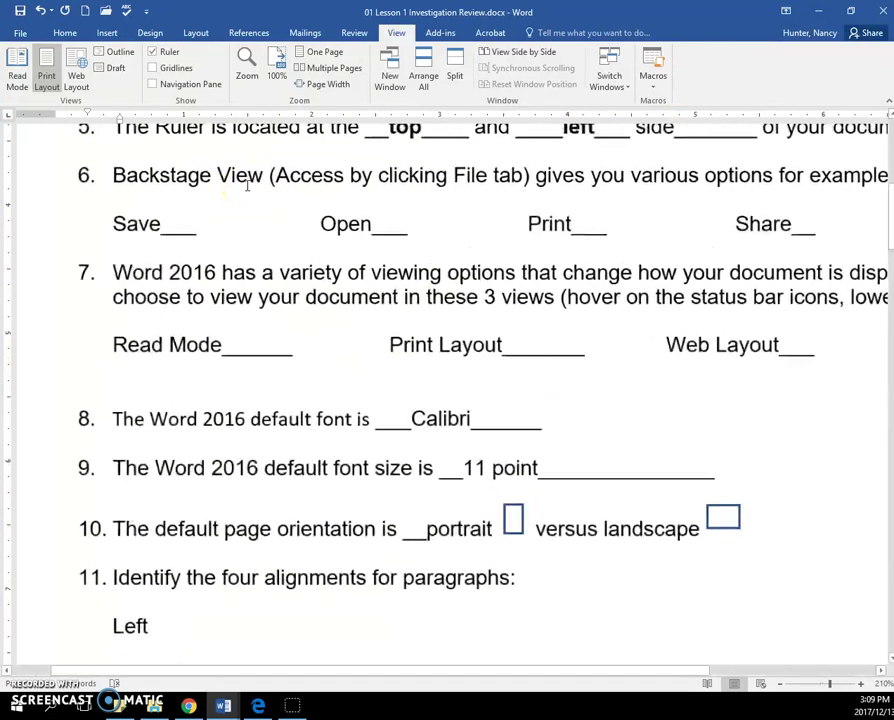
click(242, 155)
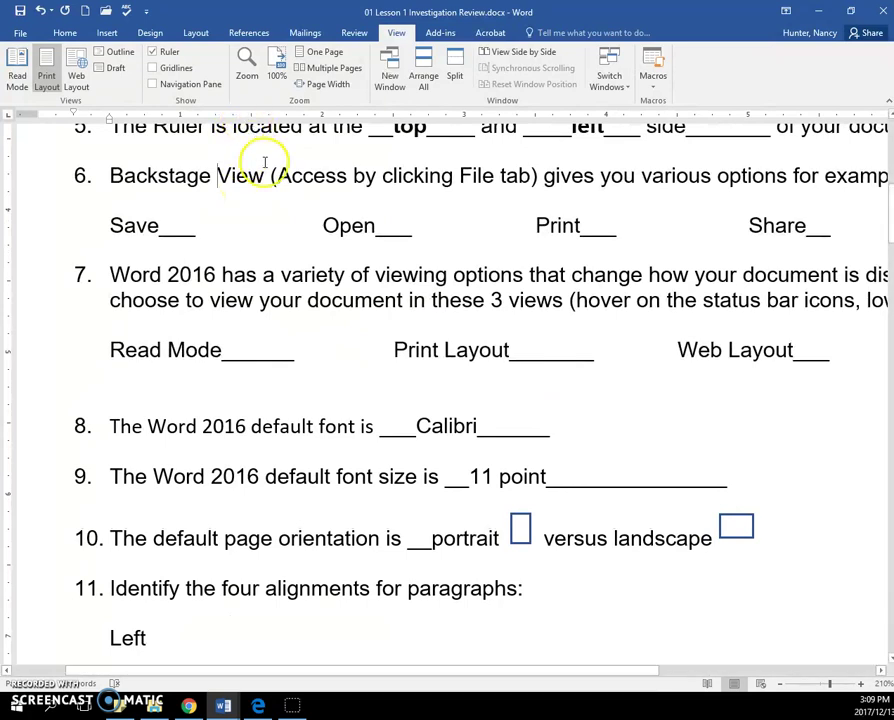
ctrl+scroll(265, 162, down, 5)
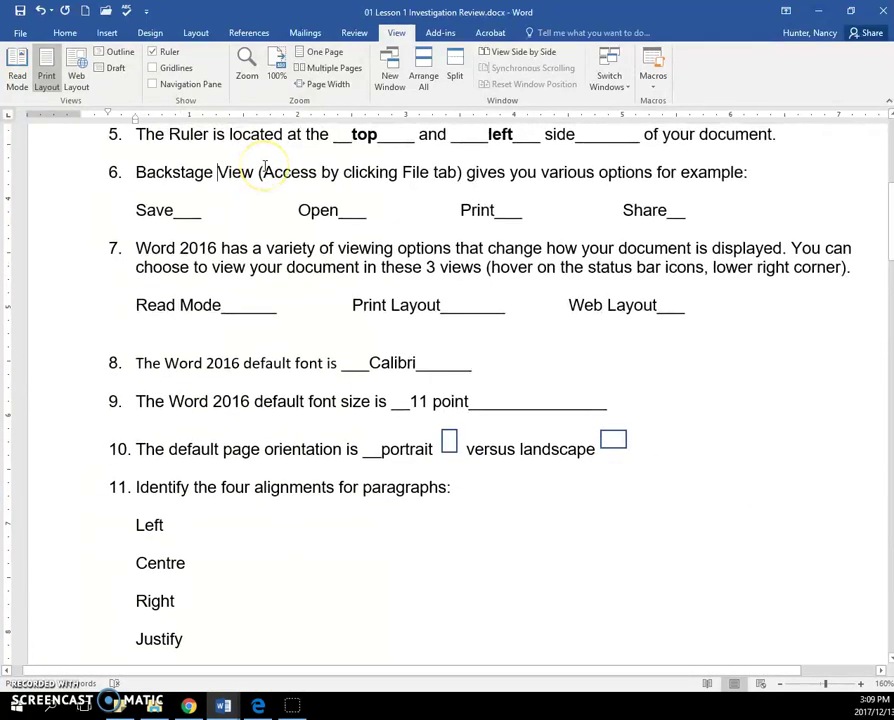
ctrl+scroll(265, 165, down, 1)
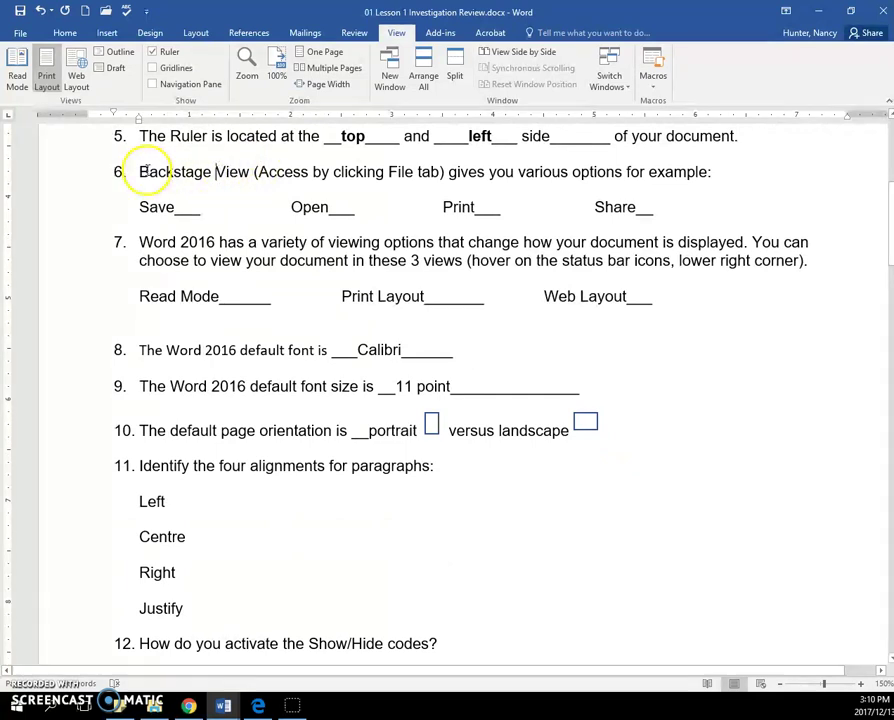
drag(128, 172, 240, 183)
click(14, 36)
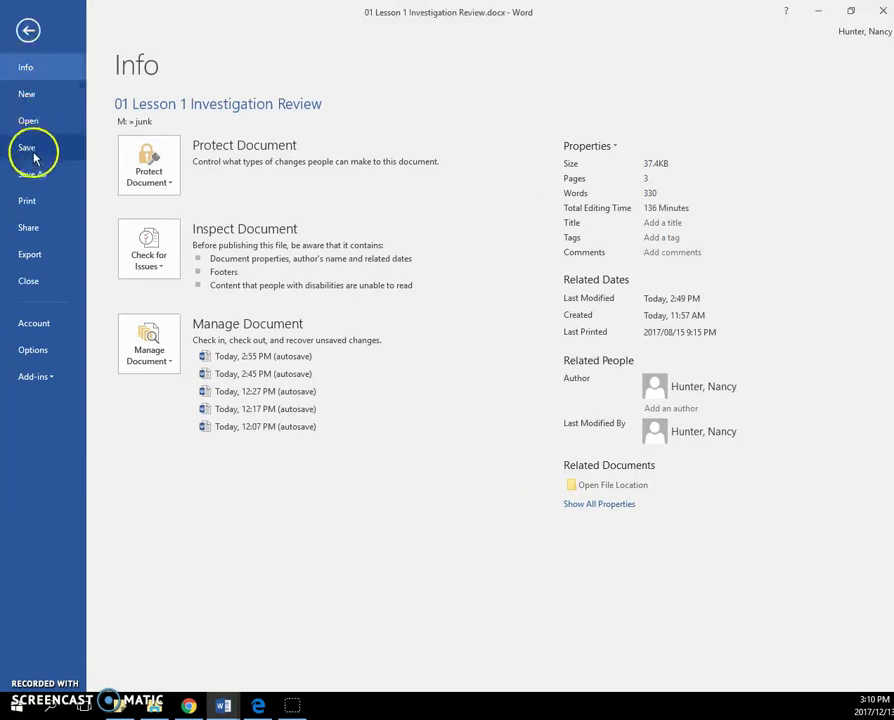
click(26, 33)
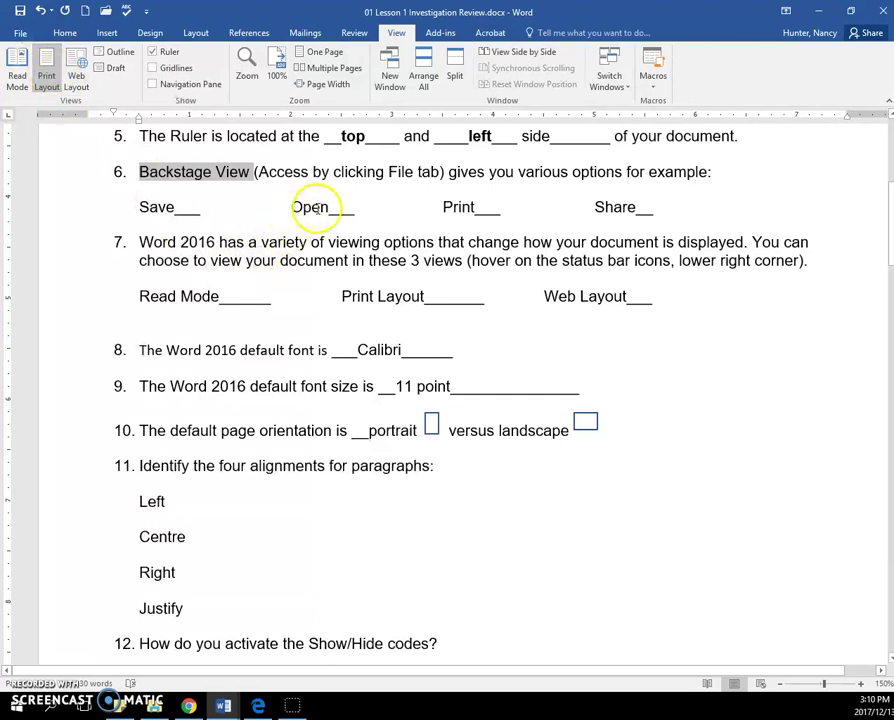
click(306, 258)
scroll(306, 255, down, 2)
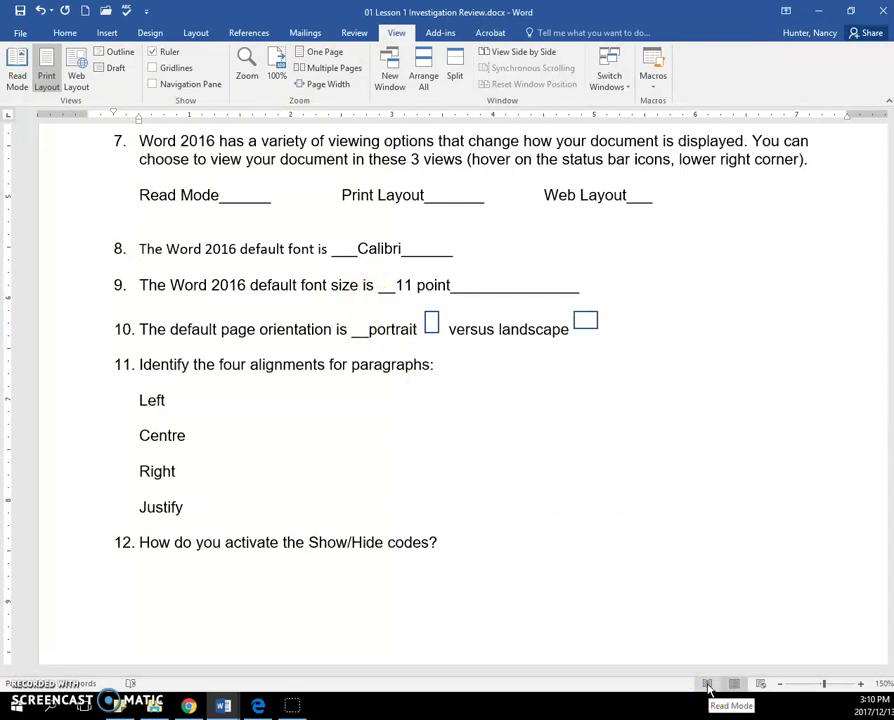
Switch the document to Read Mode and select the words 'Read Mode' in question 7
click(707, 684)
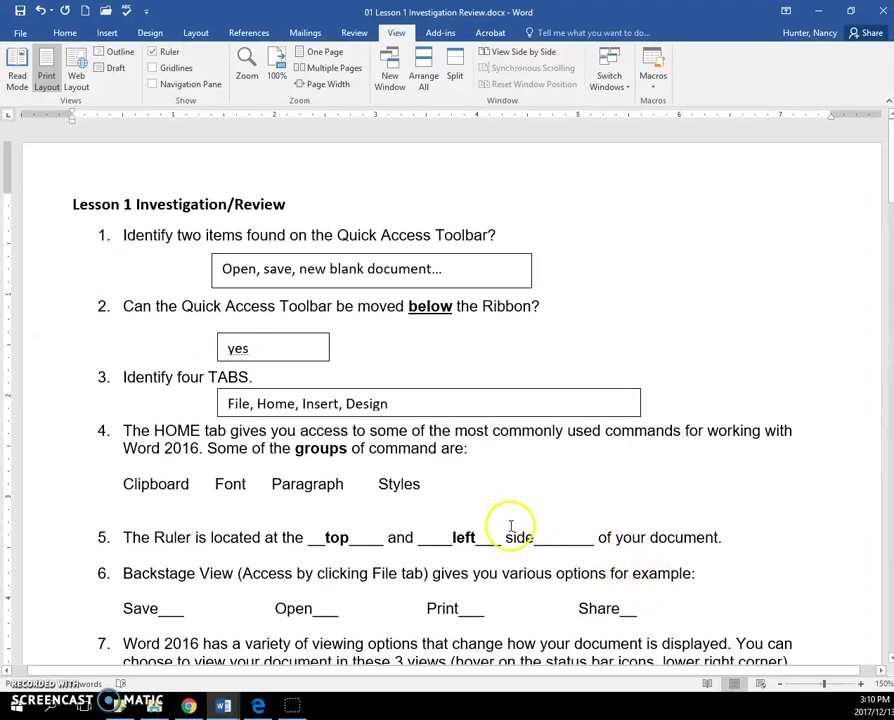
scroll(510, 527, down, 1)
scroll(510, 527, down, 6)
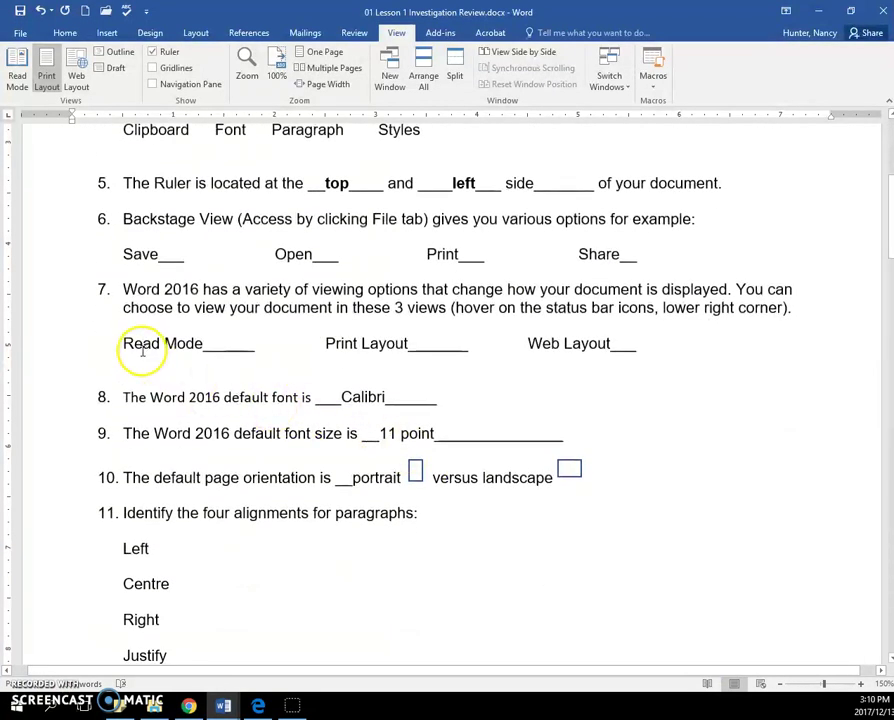
drag(126, 345, 200, 350)
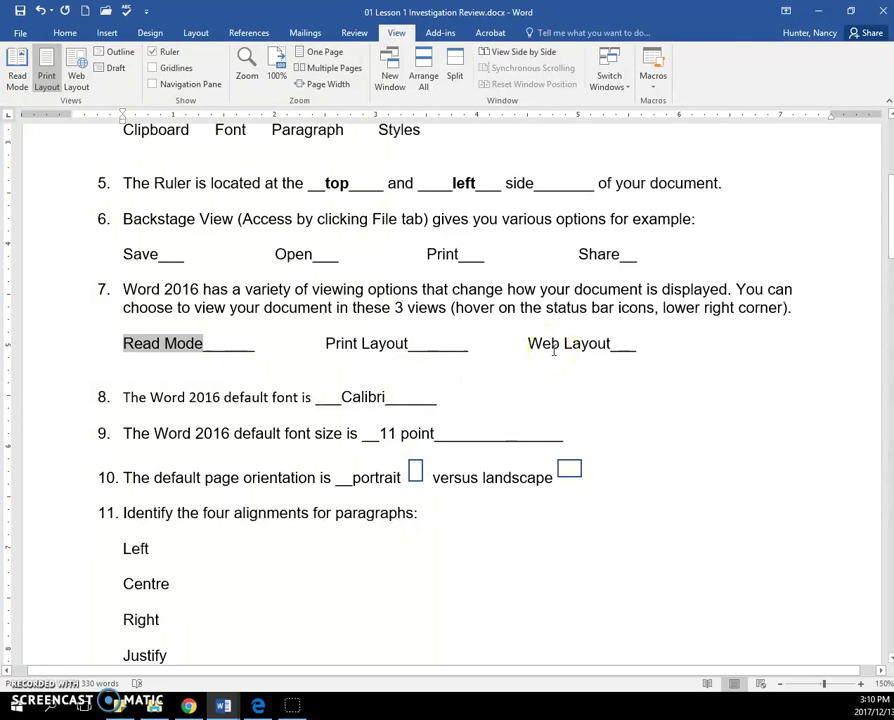
Return to the Home tab with the cursor in question 8
click(276, 397)
scroll(278, 394, down, 2)
scroll(278, 394, down, 3)
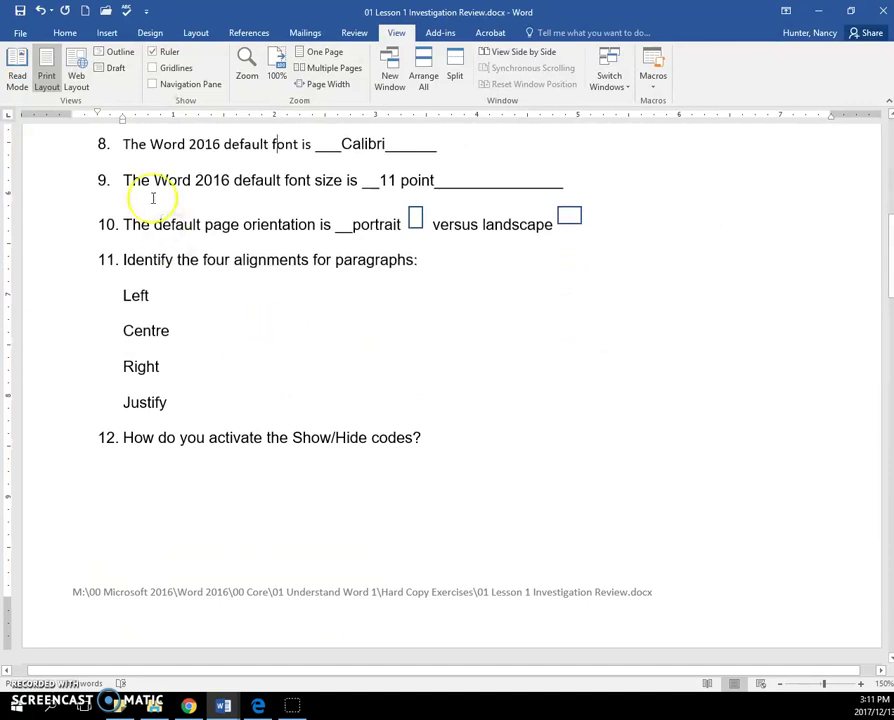
click(68, 31)
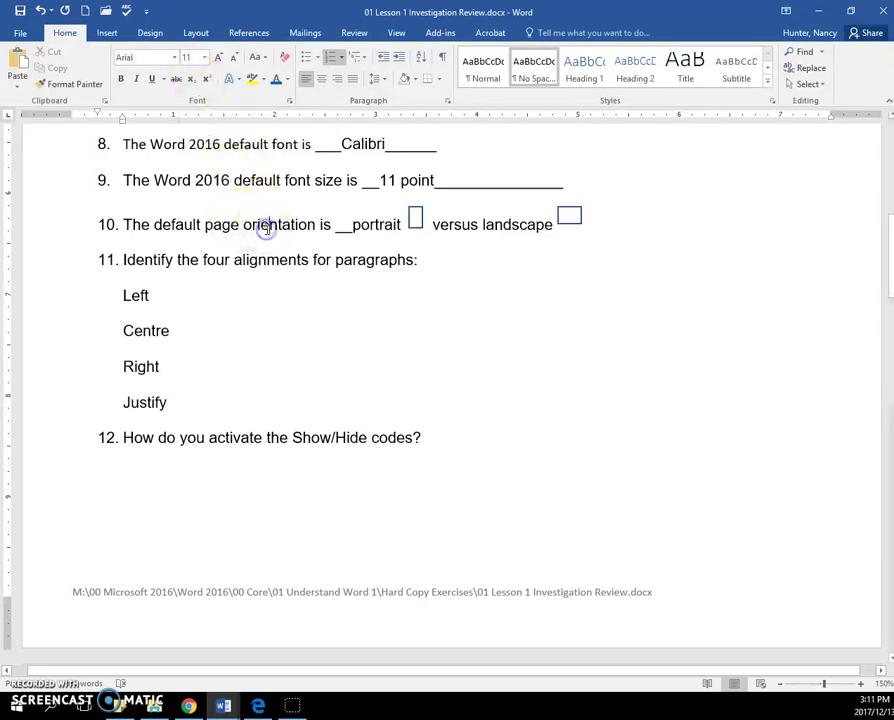
scroll(266, 229, down, 1)
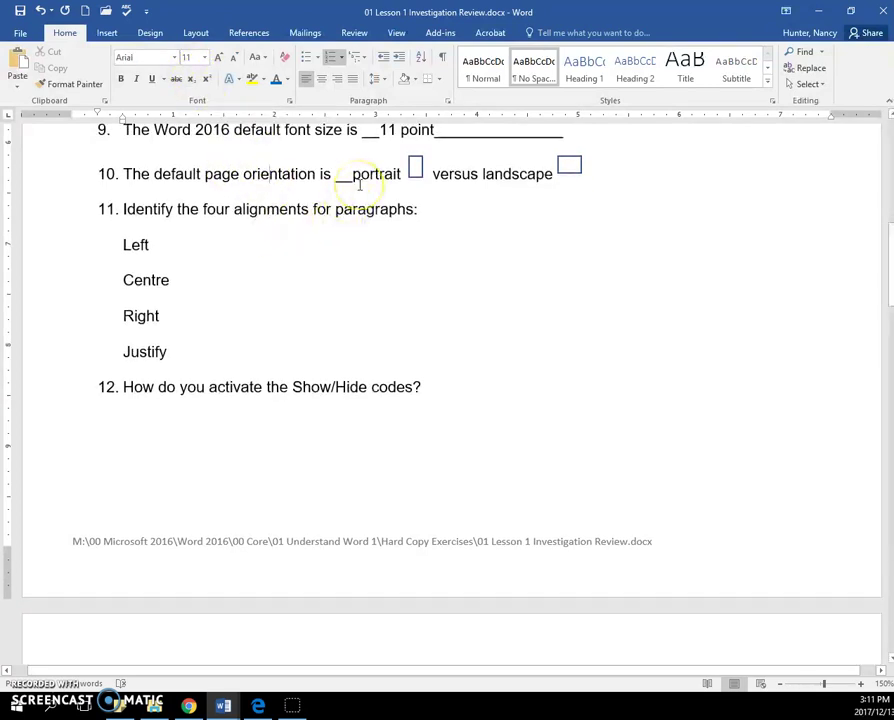
click(270, 174)
ctrl+scroll(446, 263, down, 8)
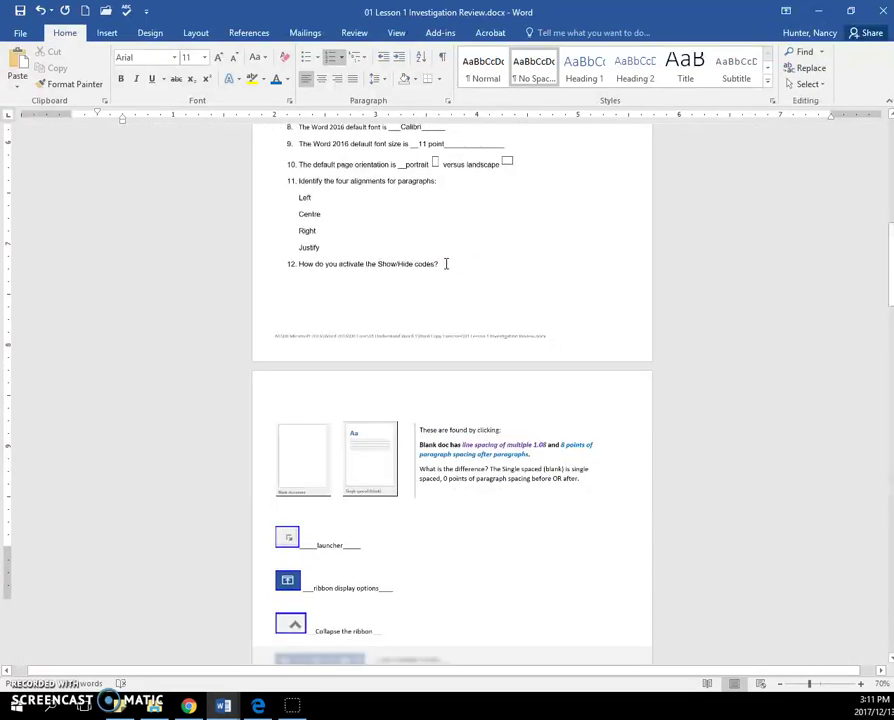
scroll(446, 263, up, 3)
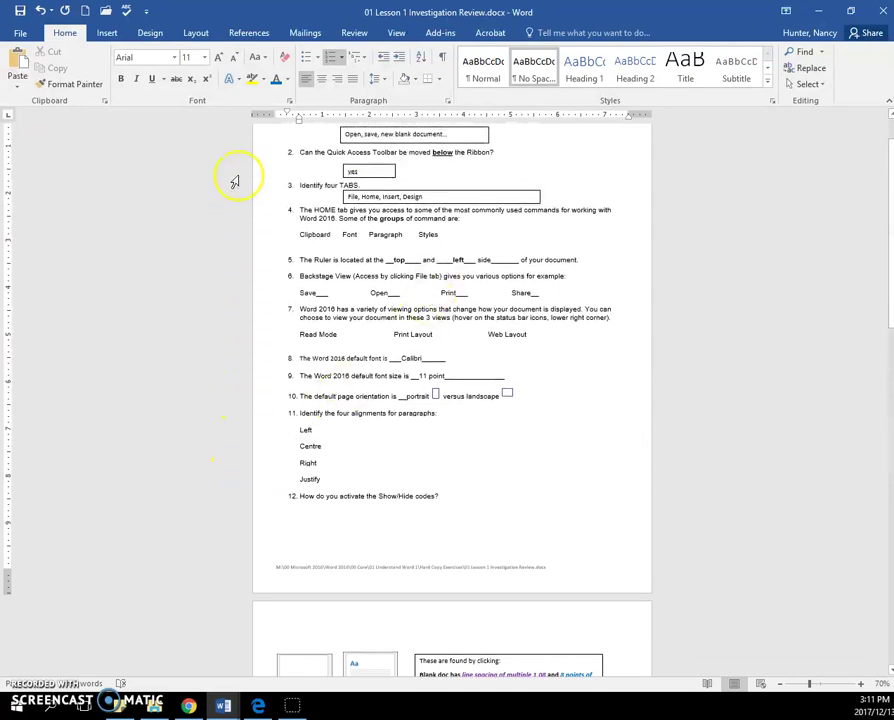
ctrl+scroll(431, 416, up, 3)
ctrl+scroll(431, 416, up, 7)
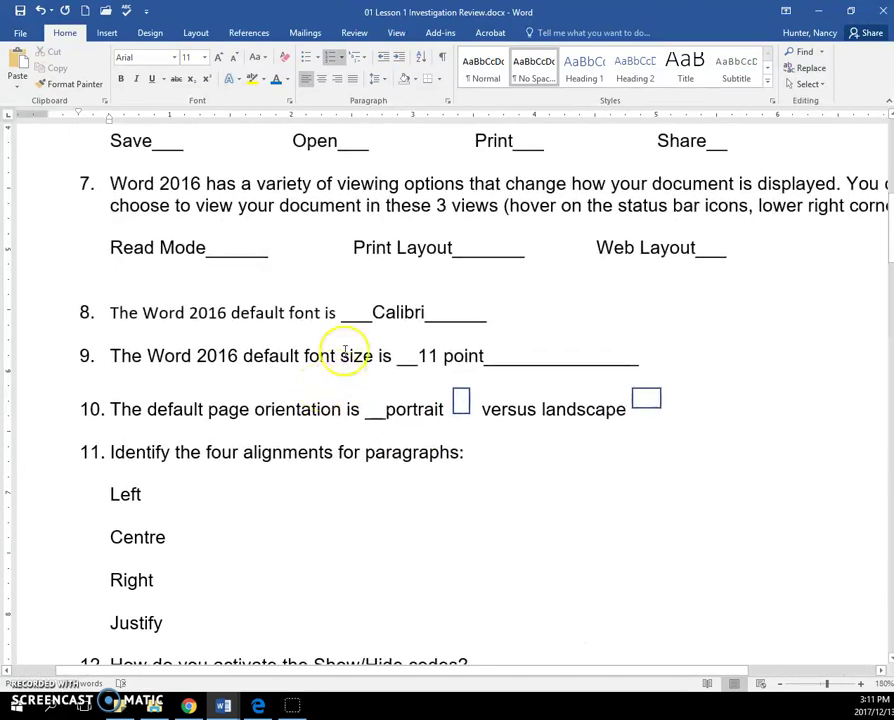
click(198, 34)
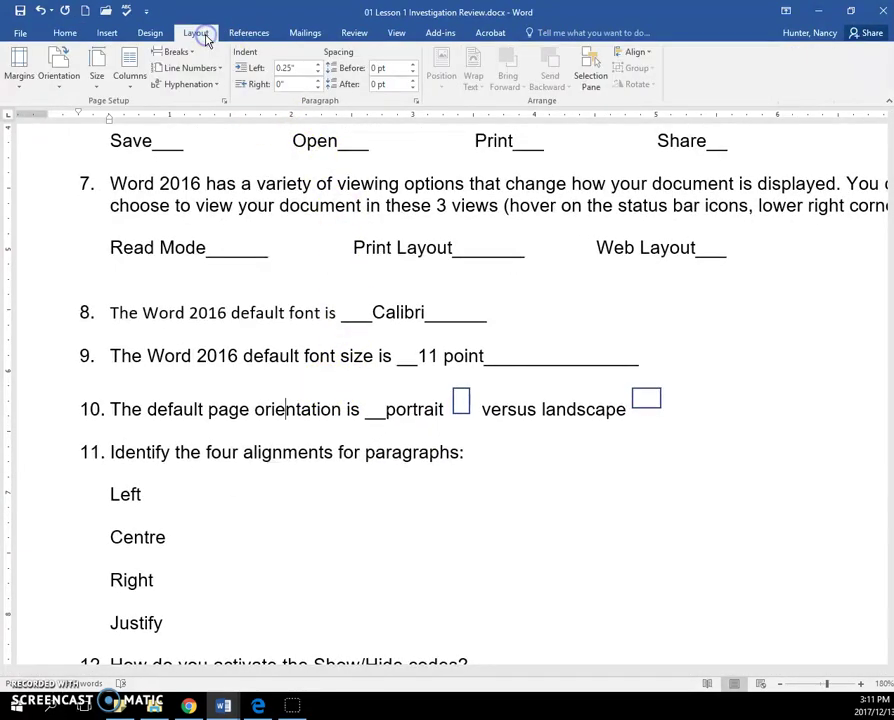
click(62, 91)
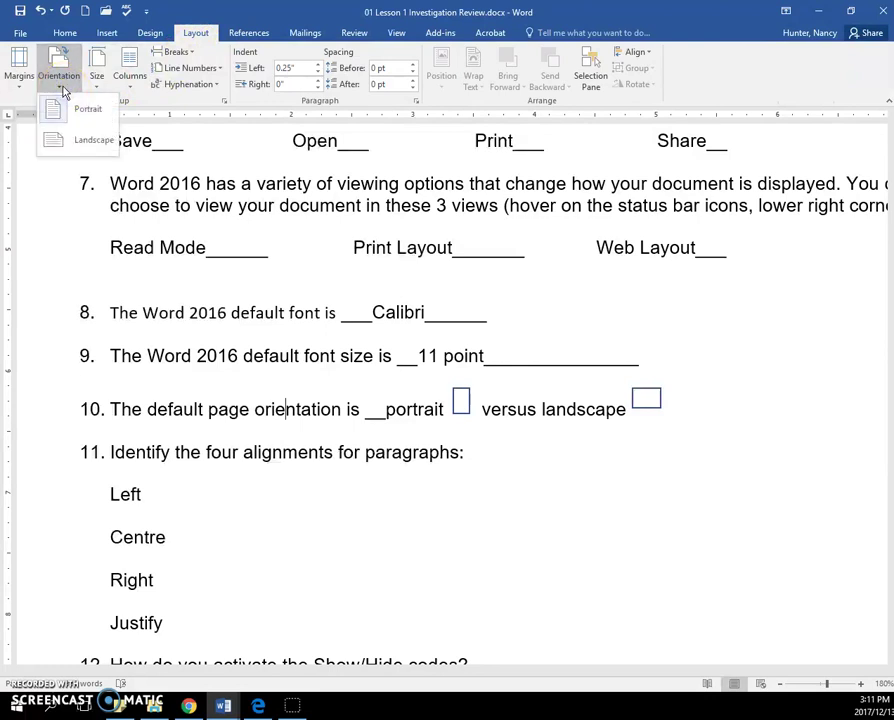
click(77, 142)
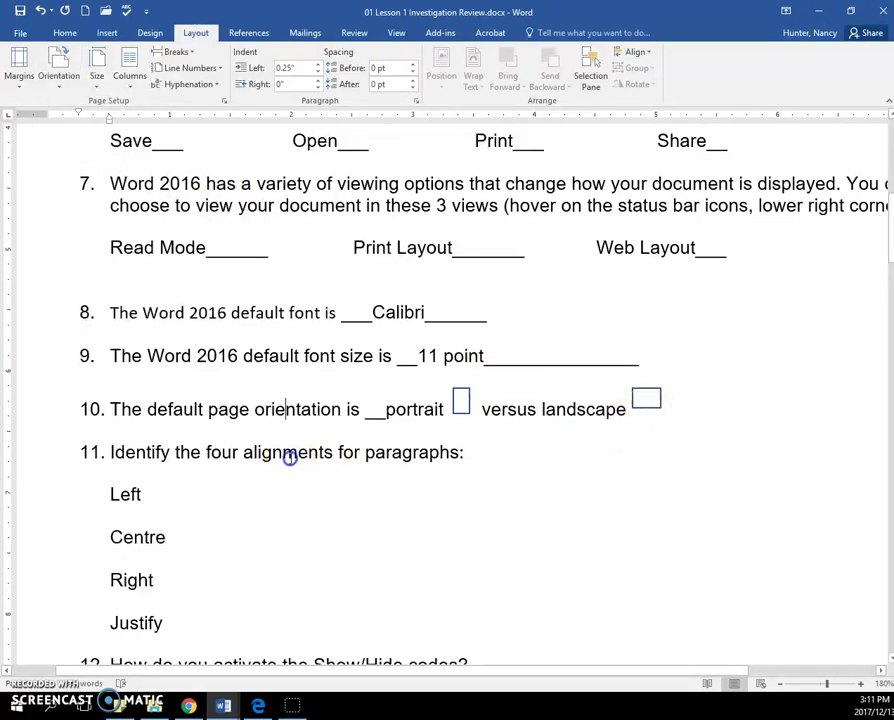
scroll(290, 460, down, 4)
scroll(296, 395, down, 3)
scroll(296, 392, up, 1)
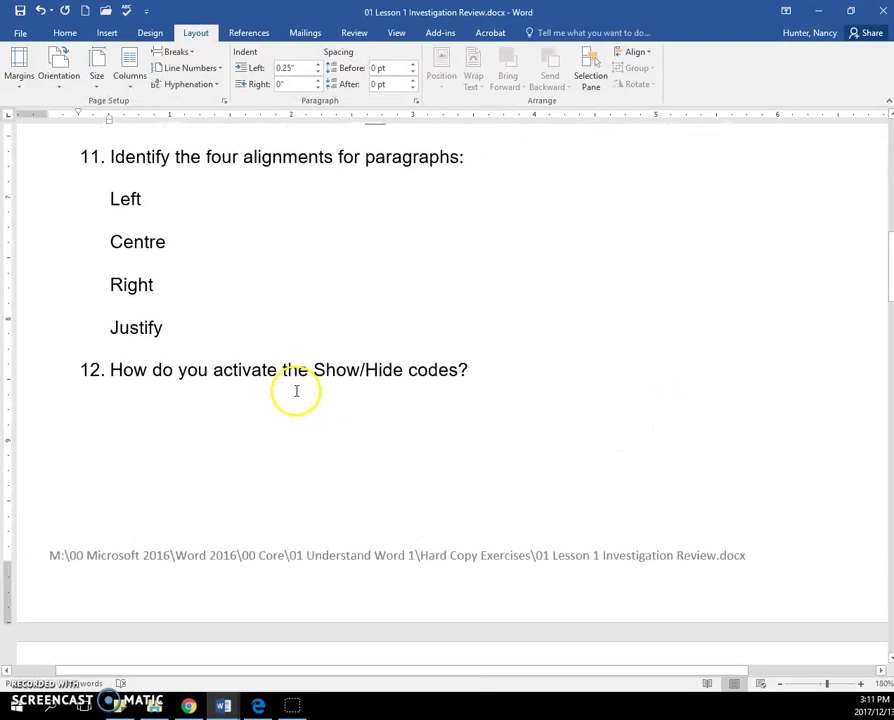
click(68, 33)
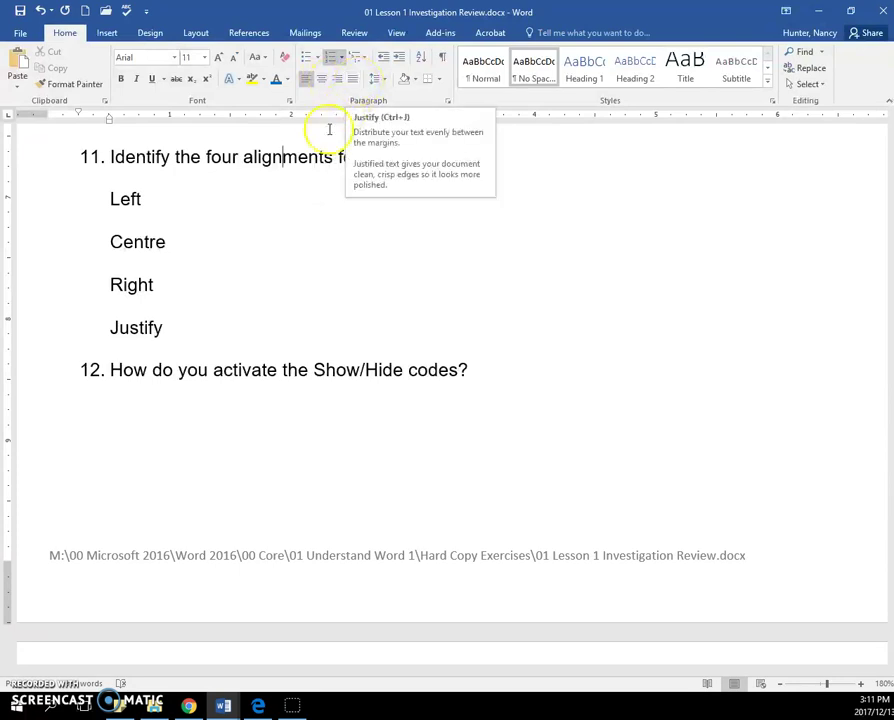
Create a new blank document and fill it with sample paragraphs using =rand()
click(85, 10)
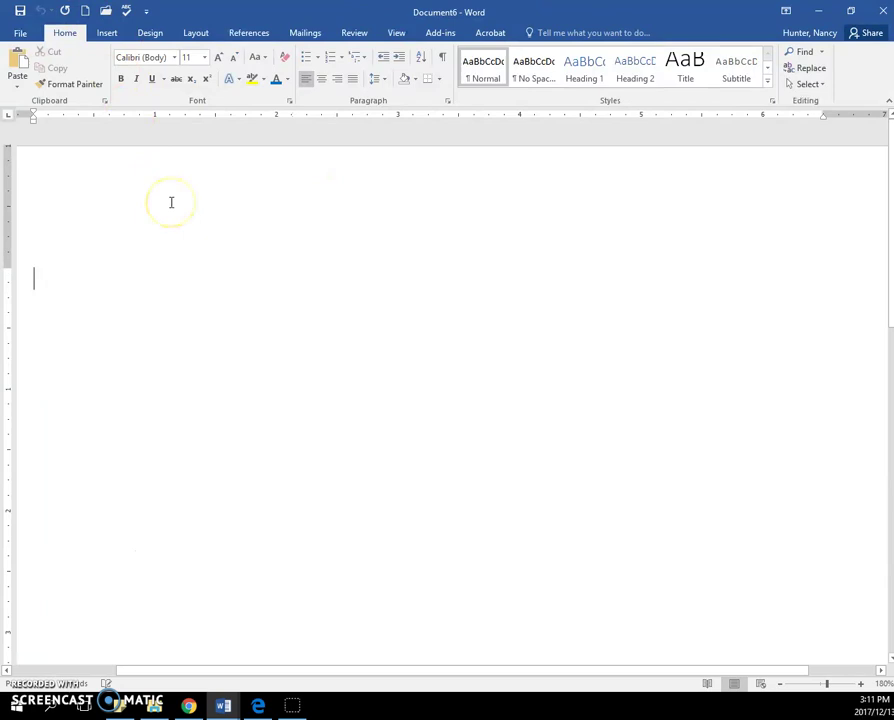
text(=rand)
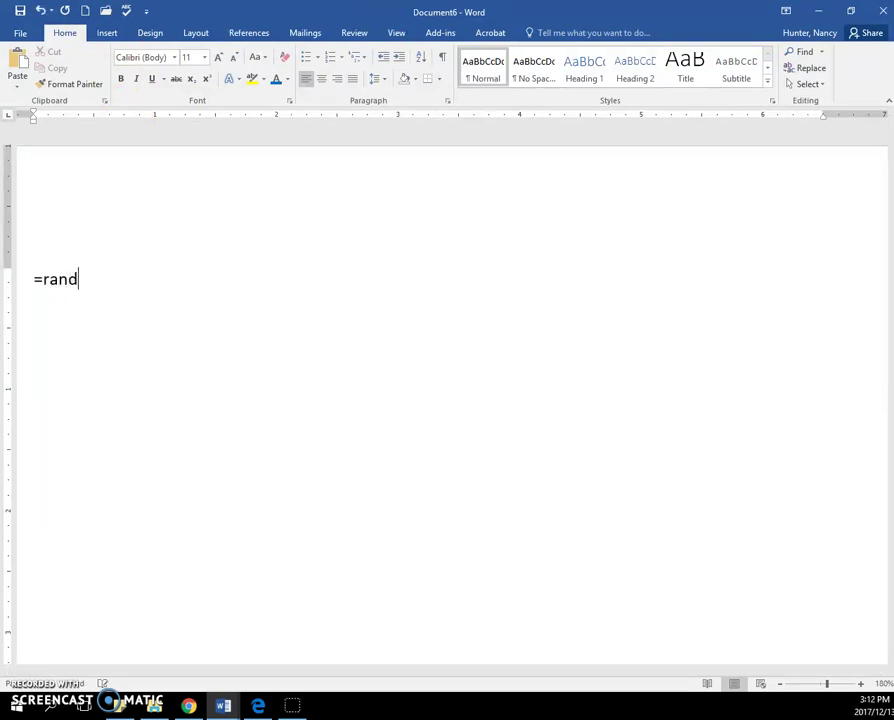
text(())
key(Return)
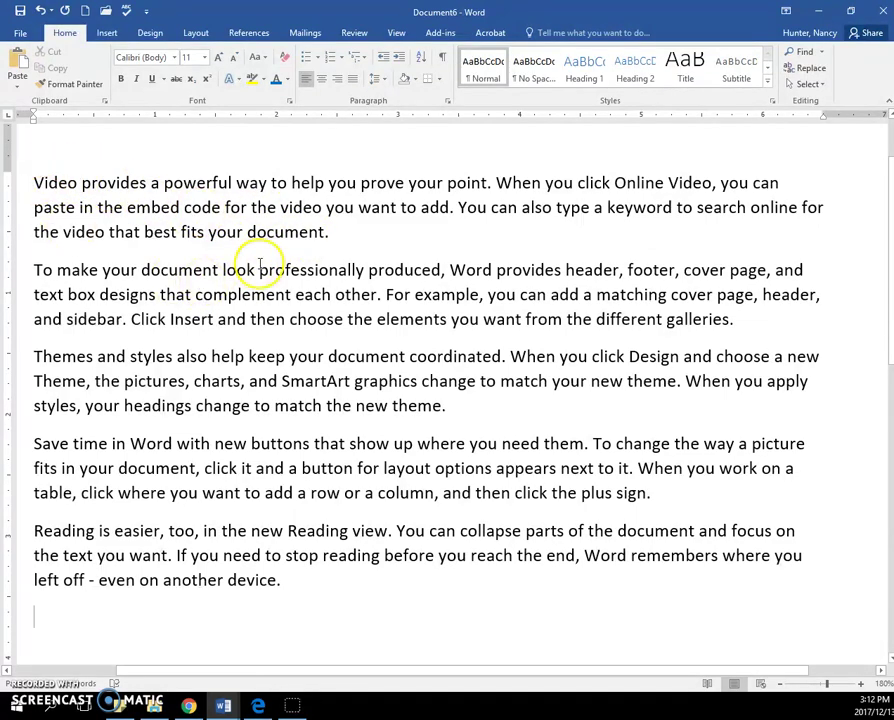
scroll(254, 266, down, 1)
scroll(257, 268, down, 2)
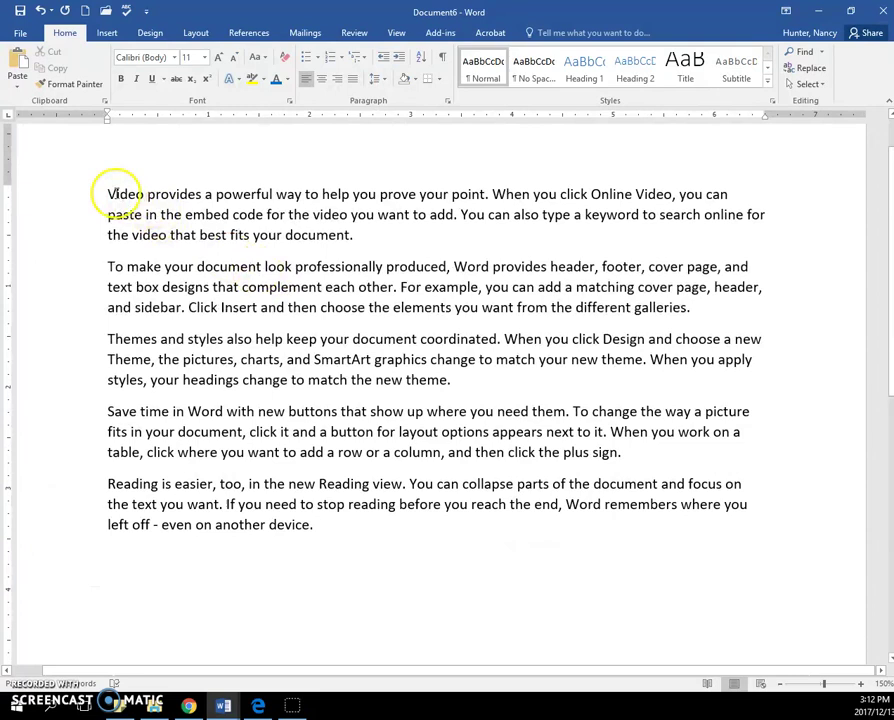
Justify the first four sample paragraphs, then the last paragraph
drag(82, 201, 84, 432)
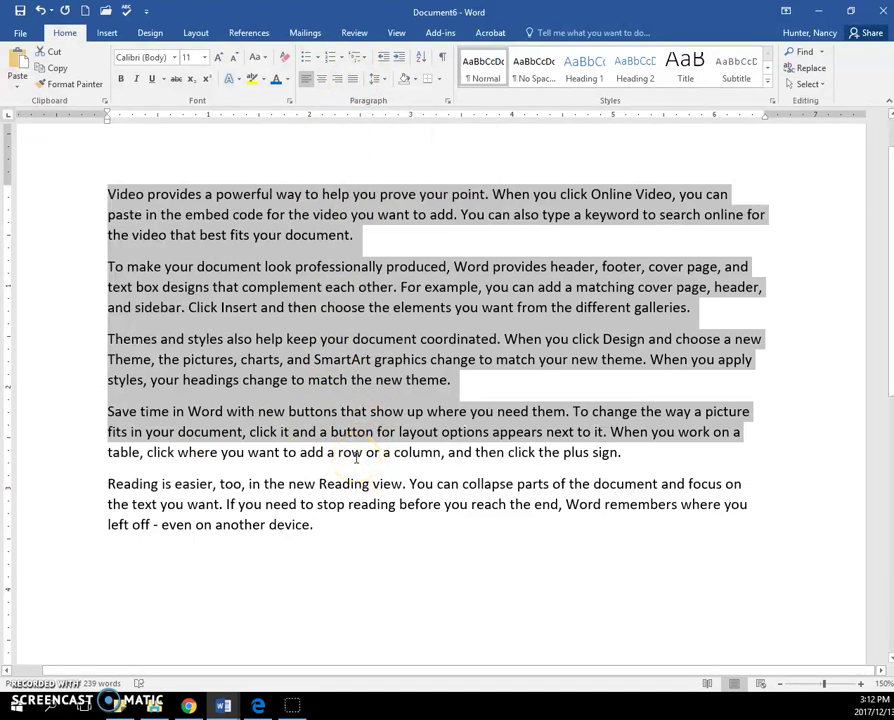
click(354, 81)
click(395, 454)
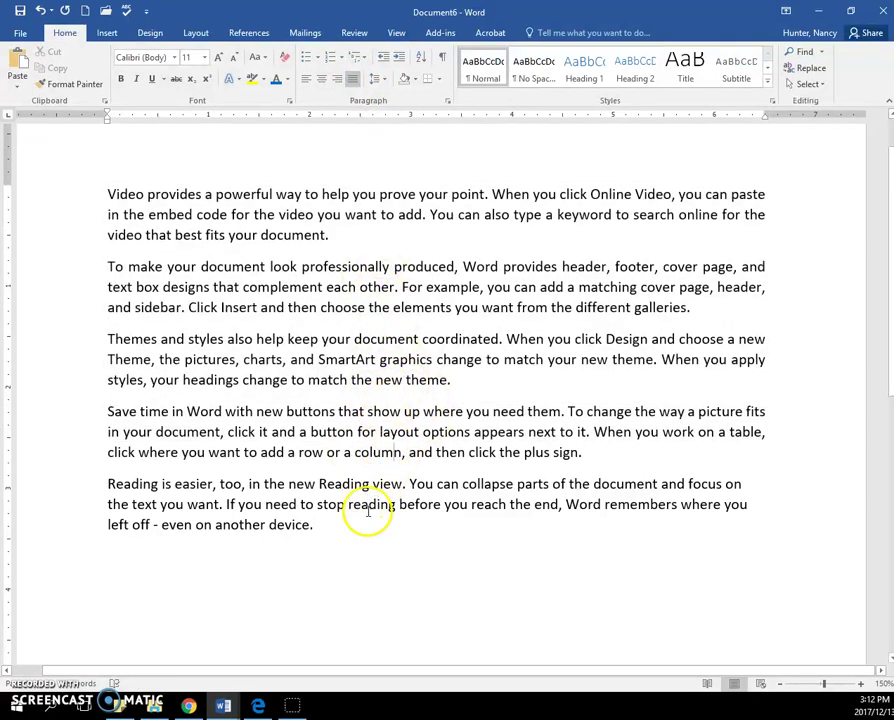
click(353, 80)
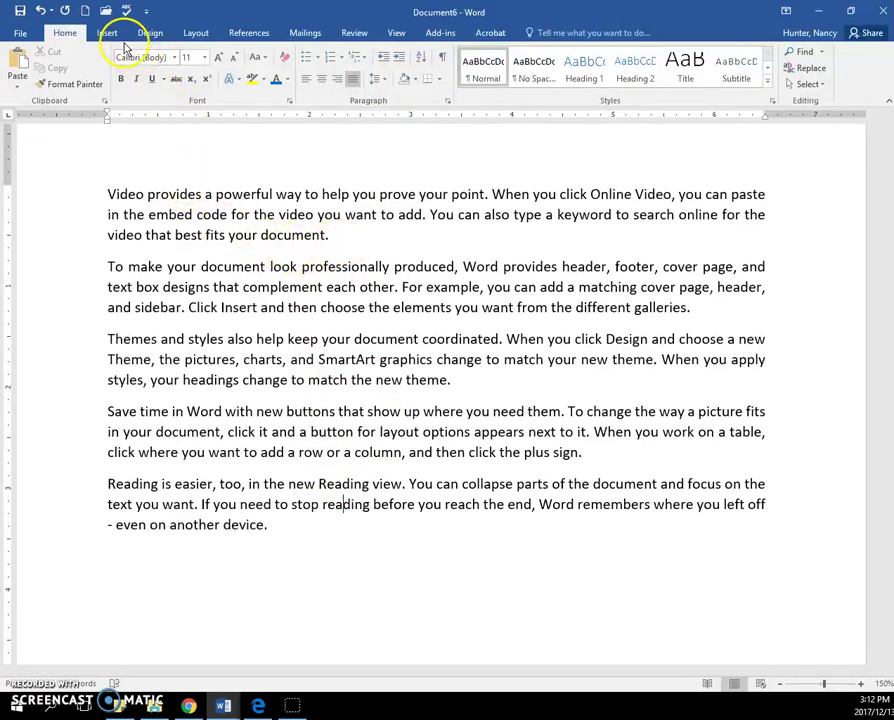
Highlight the last line of the first paragraph to inspect it, then deselect
scroll(259, 253, down, 3)
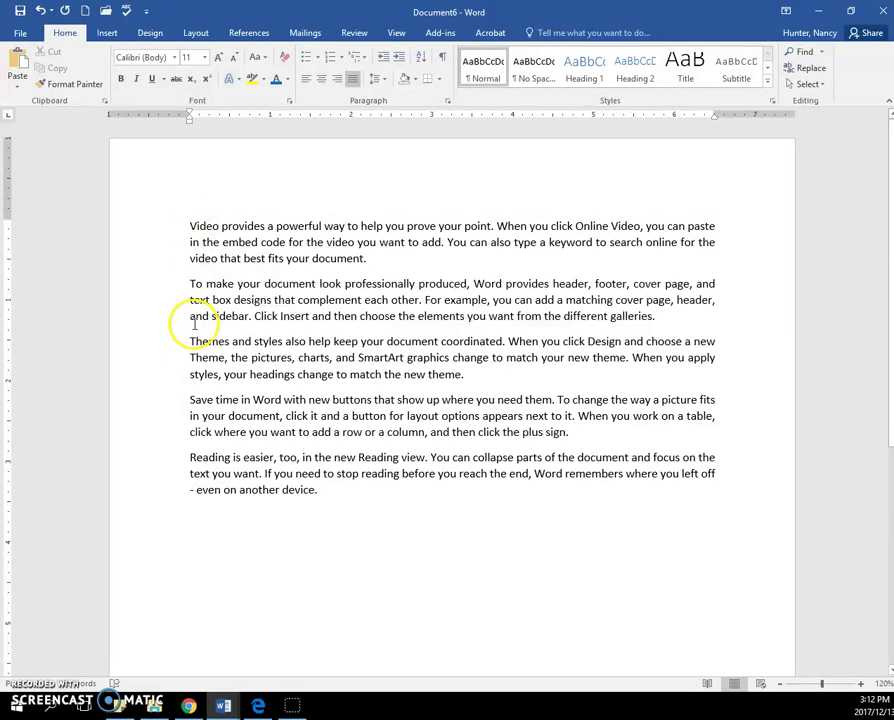
scroll(268, 344, down, 2)
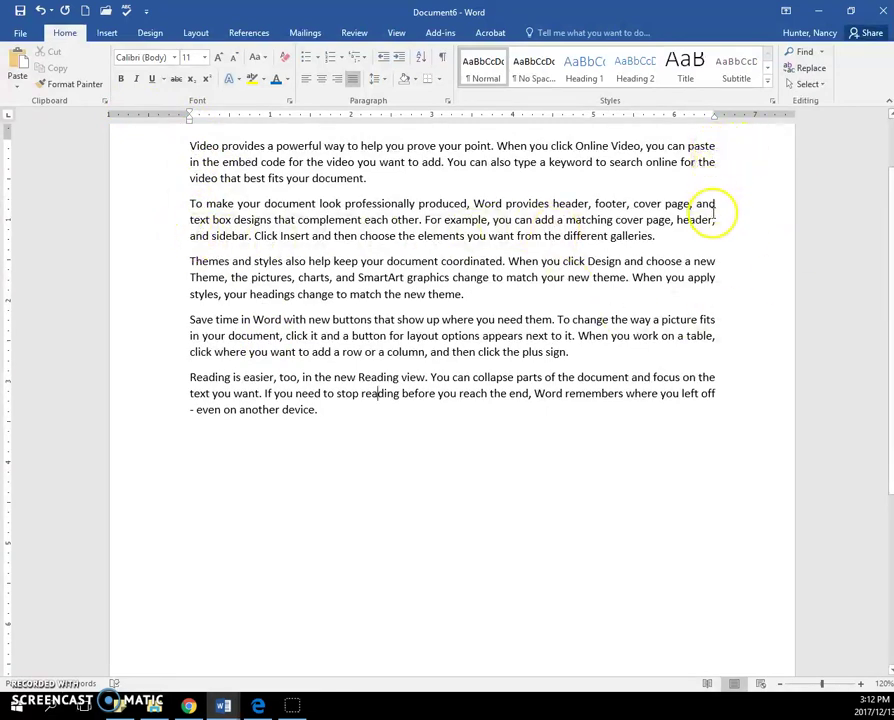
drag(370, 178, 202, 181)
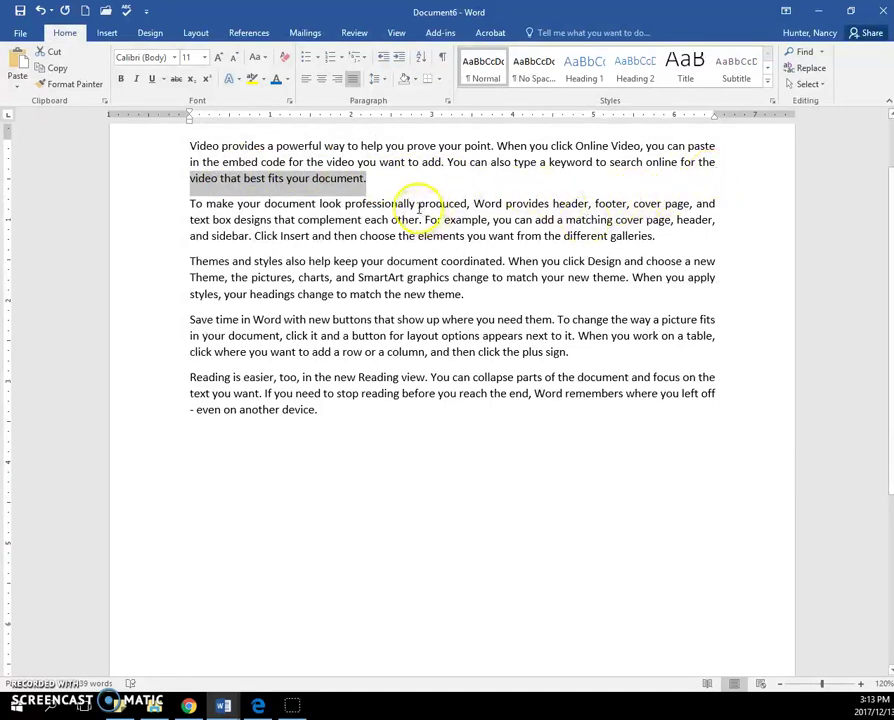
scroll(386, 216, up, 2)
click(386, 250)
scroll(386, 252, up, 4)
scroll(386, 252, up, 4)
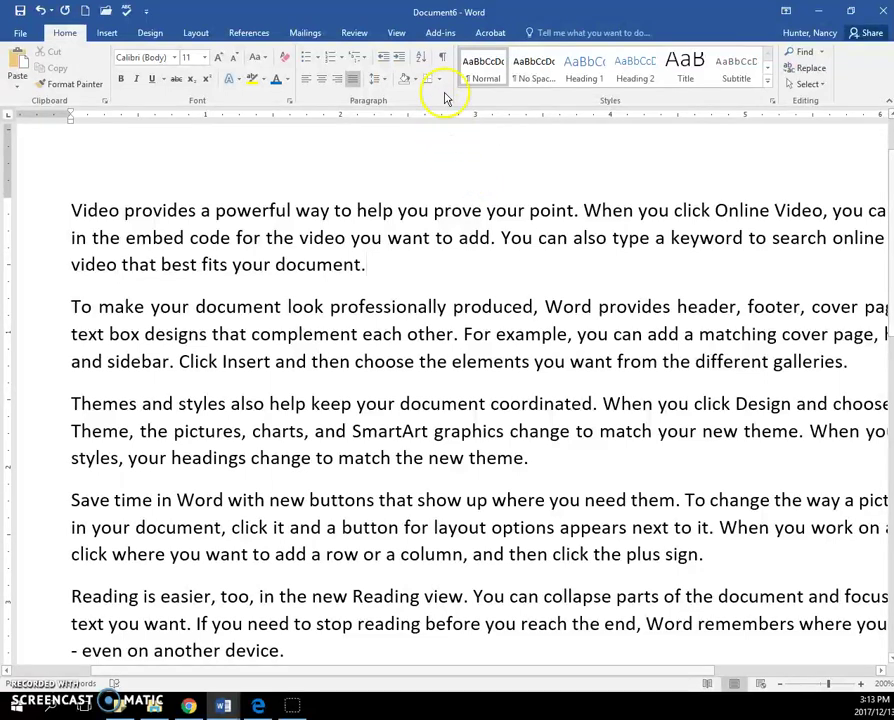
Show formatting marks and select the space dot after the first sentence
click(442, 57)
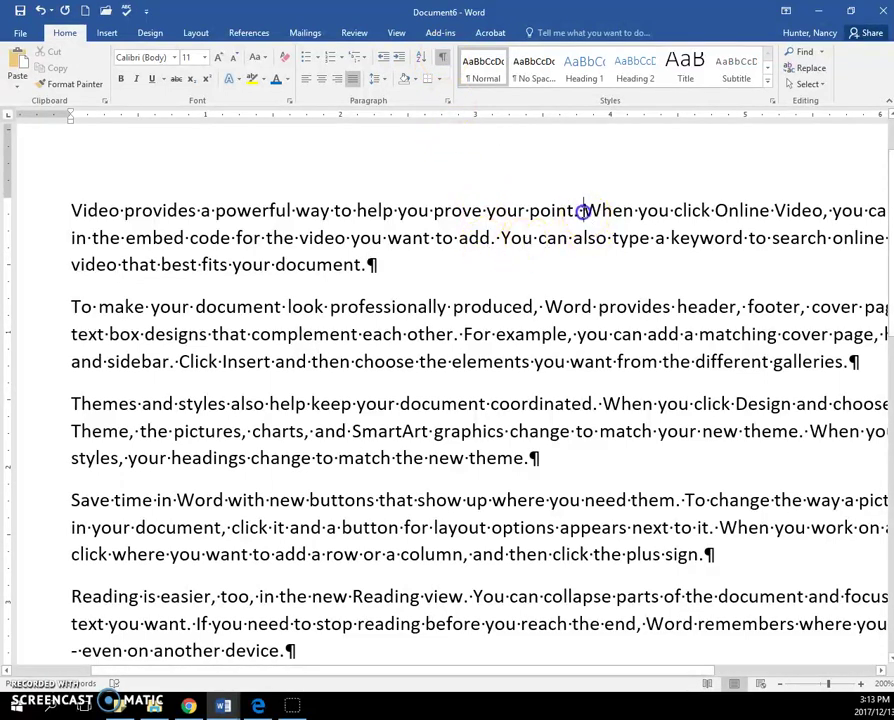
drag(577, 212, 578, 222)
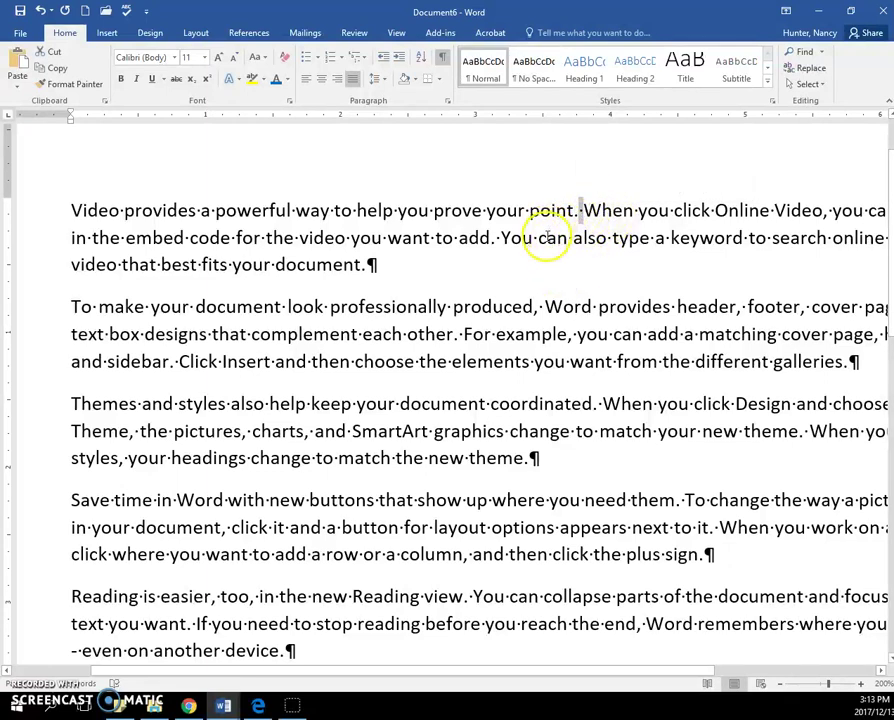
click(545, 238)
Hide the formatting marks and minimize Document6
ctrl+scroll(532, 260, down, 5)
click(442, 60)
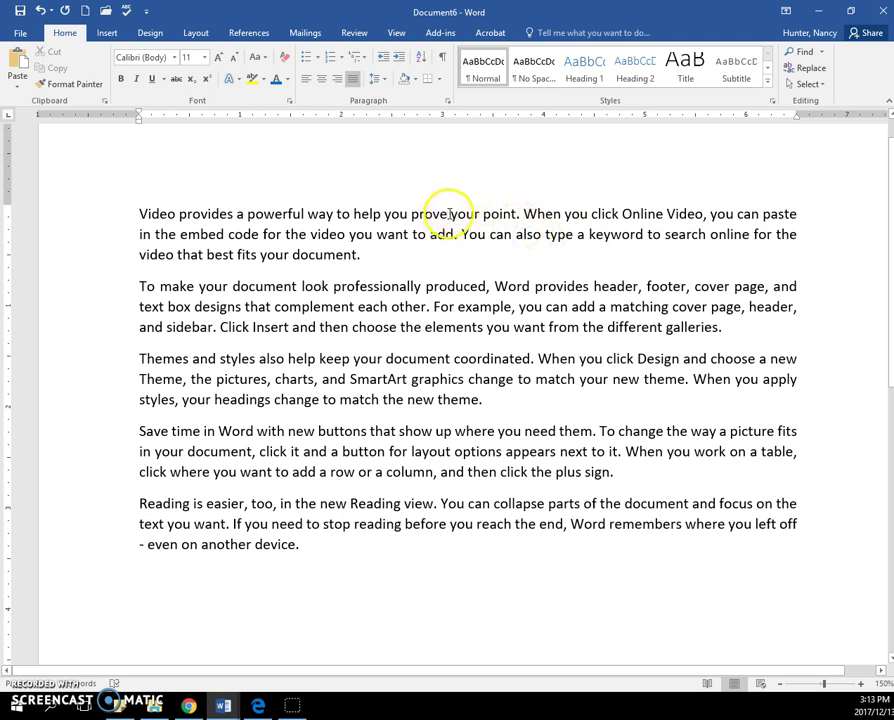
click(820, 12)
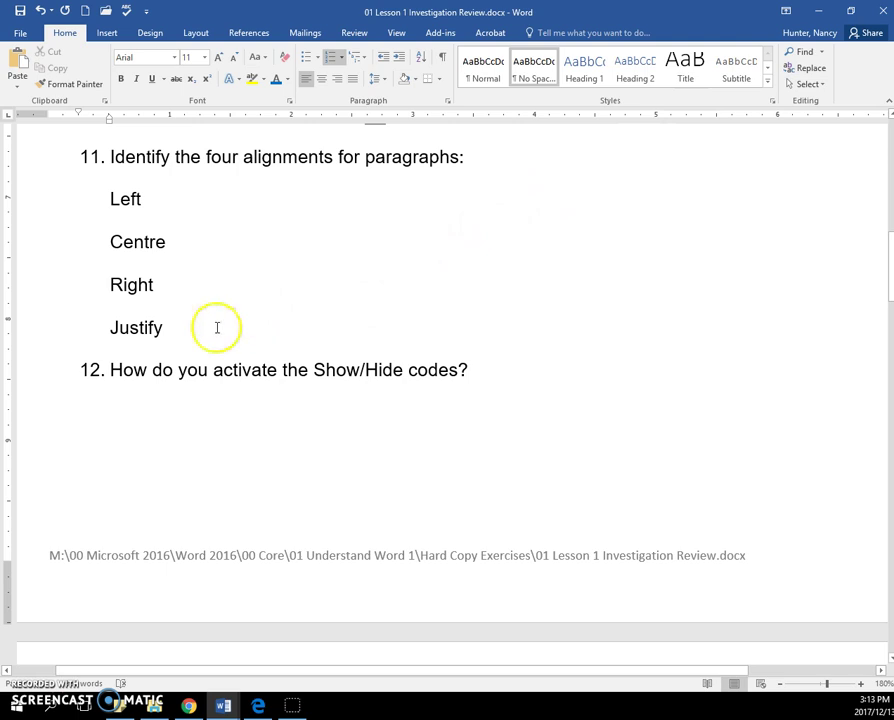
Show formatting marks in the worksheet and select the paragraph mark ending question 12
click(241, 371)
scroll(242, 376, down, 3)
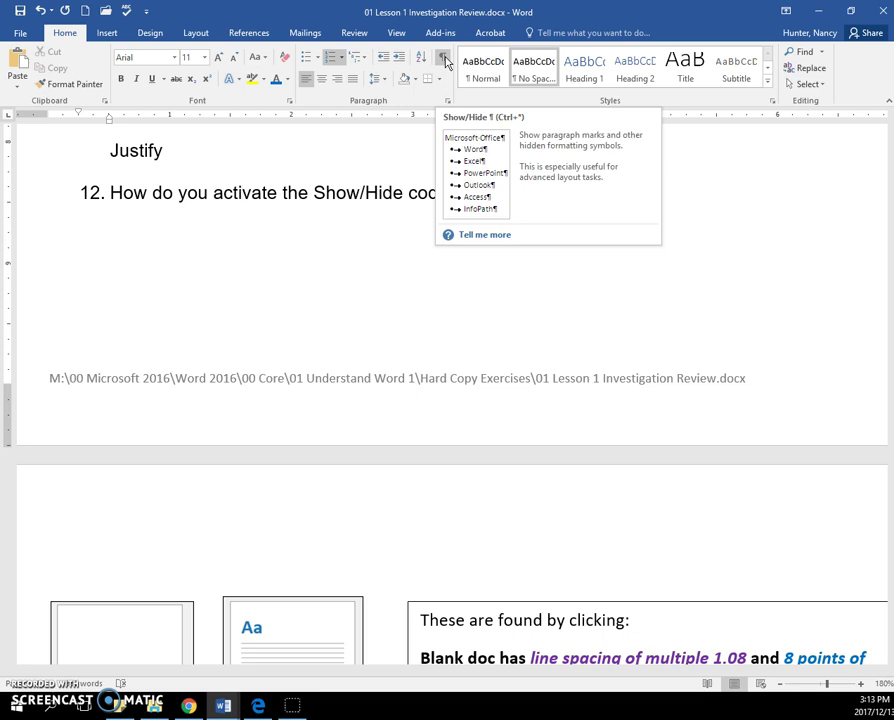
click(444, 60)
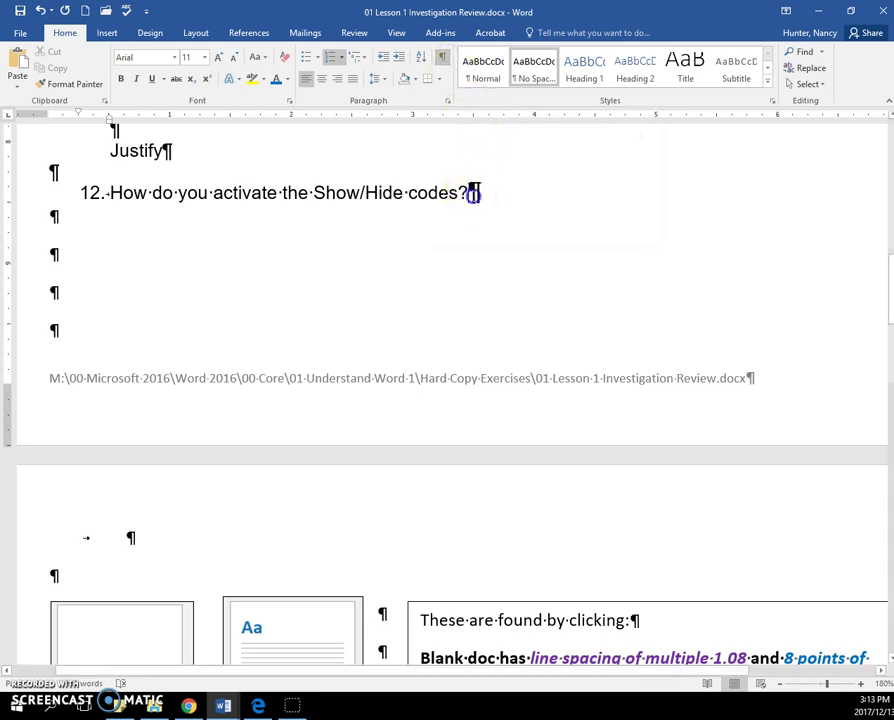
drag(473, 194, 480, 195)
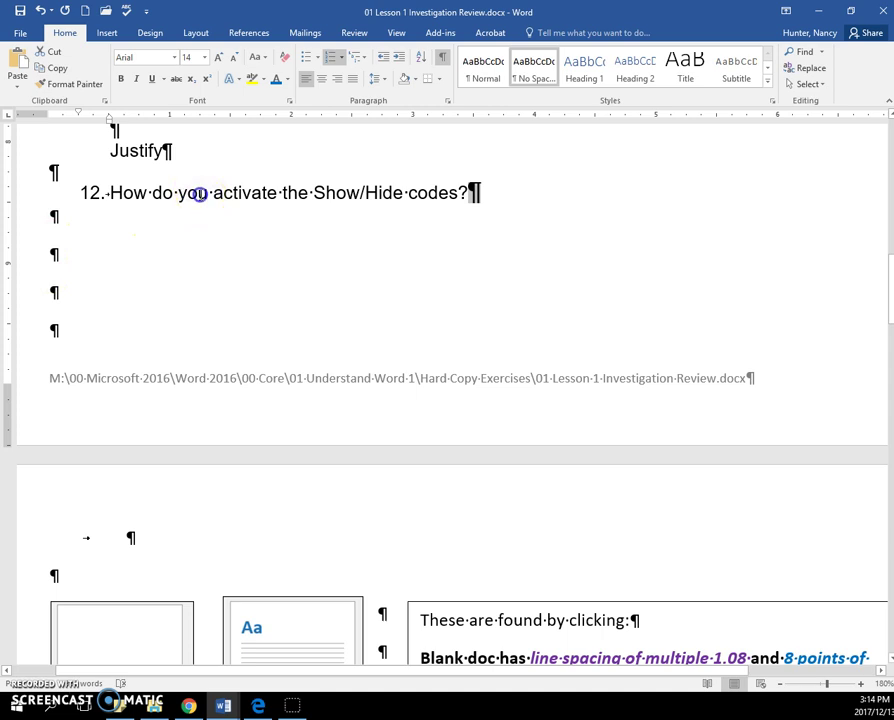
Turn the formatting marks off again with the caret in question 12
click(199, 193)
click(442, 57)
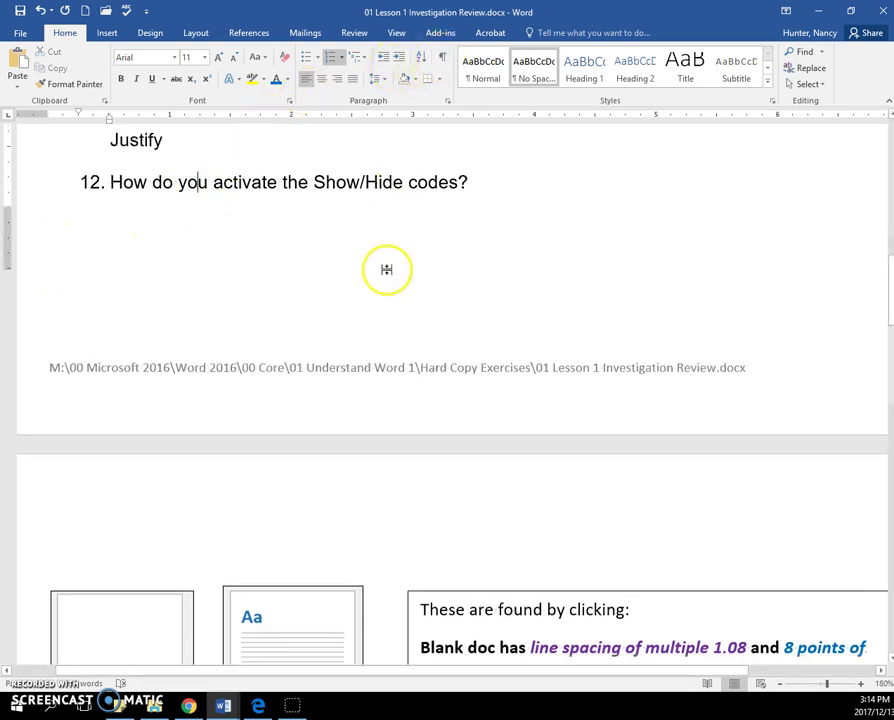
scroll(386, 269, down, 5)
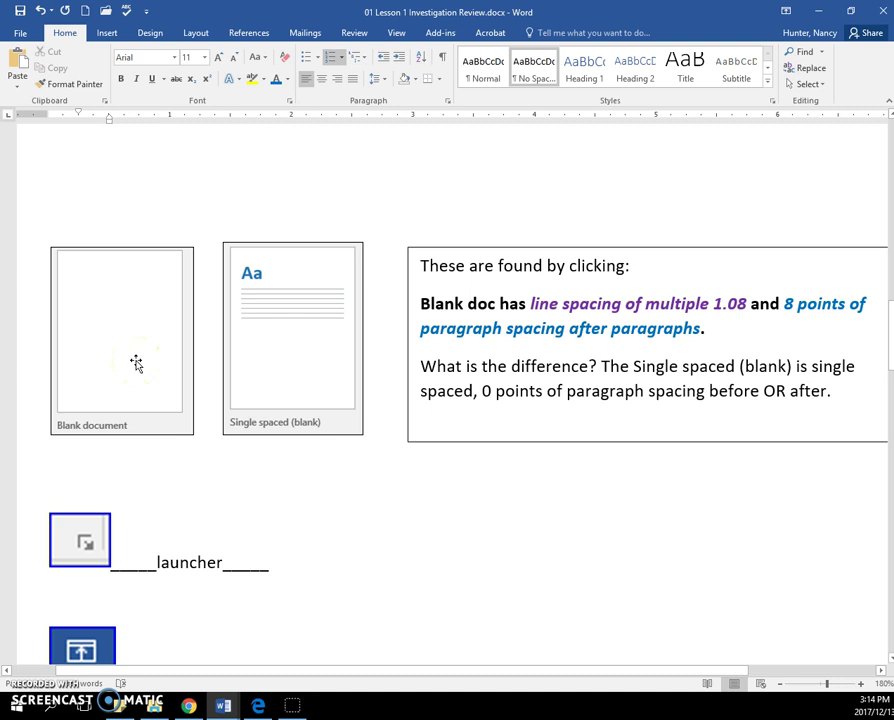
click(19, 31)
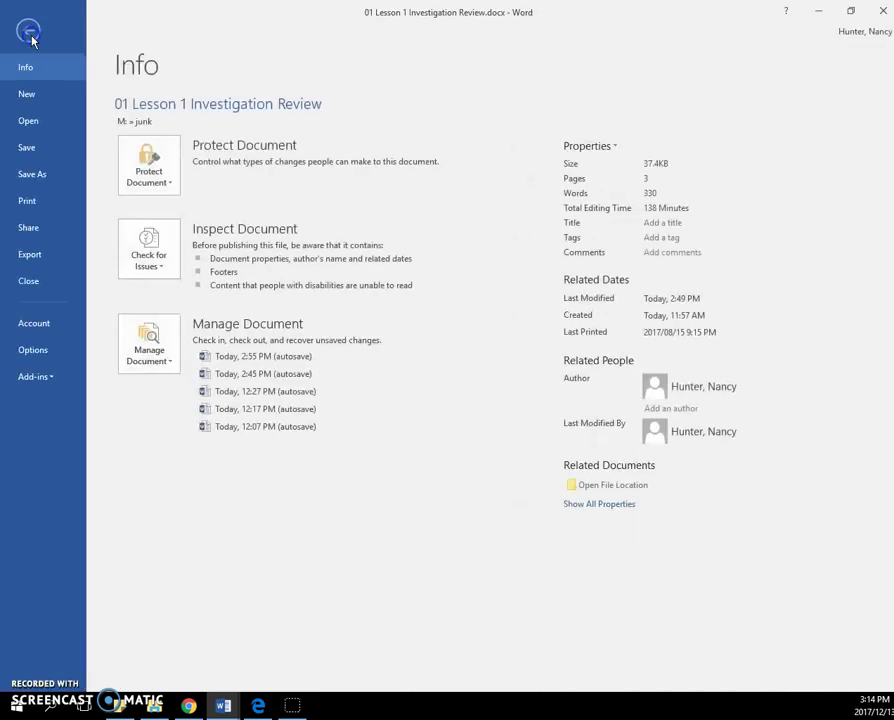
click(26, 95)
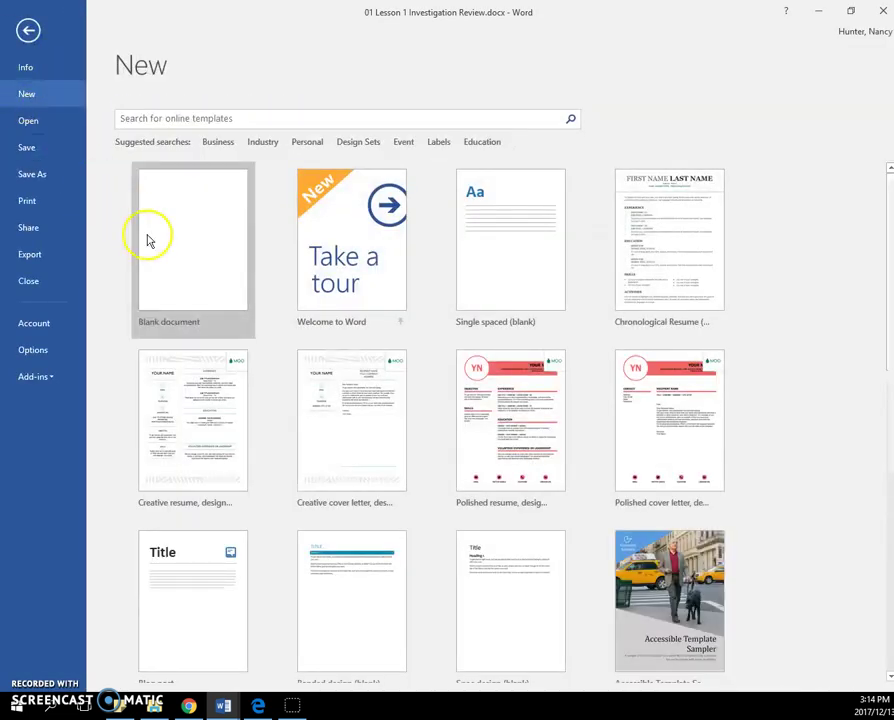
click(30, 32)
scroll(314, 390, down, 5)
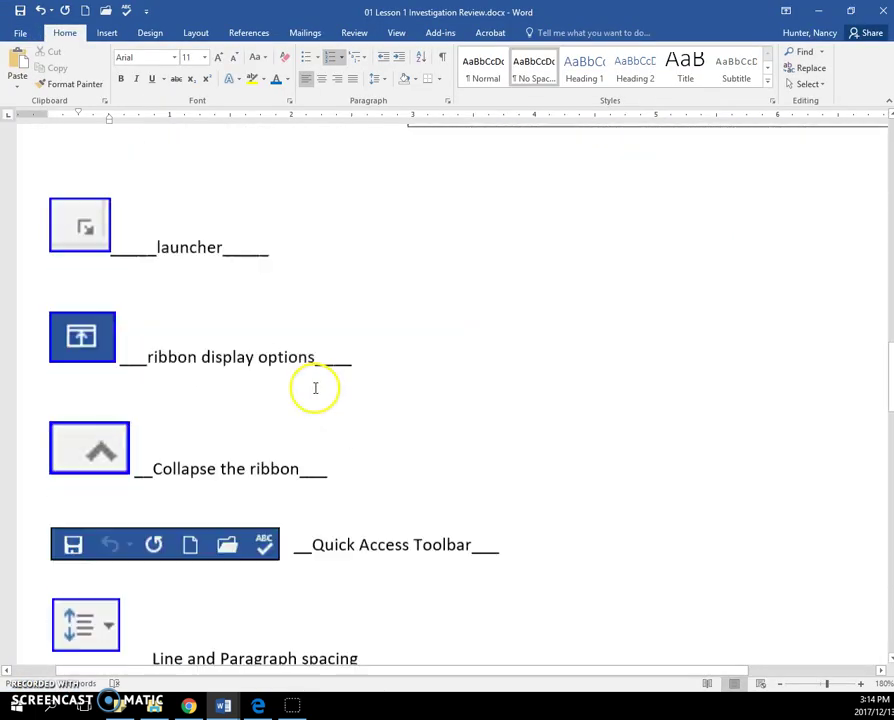
scroll(315, 370, down, 1)
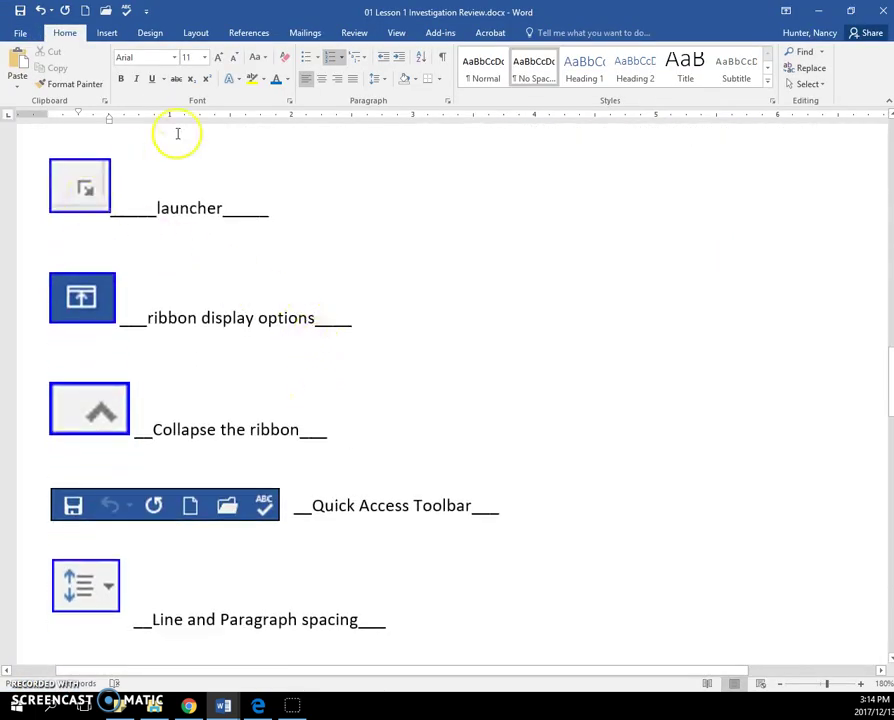
click(291, 103)
click(576, 170)
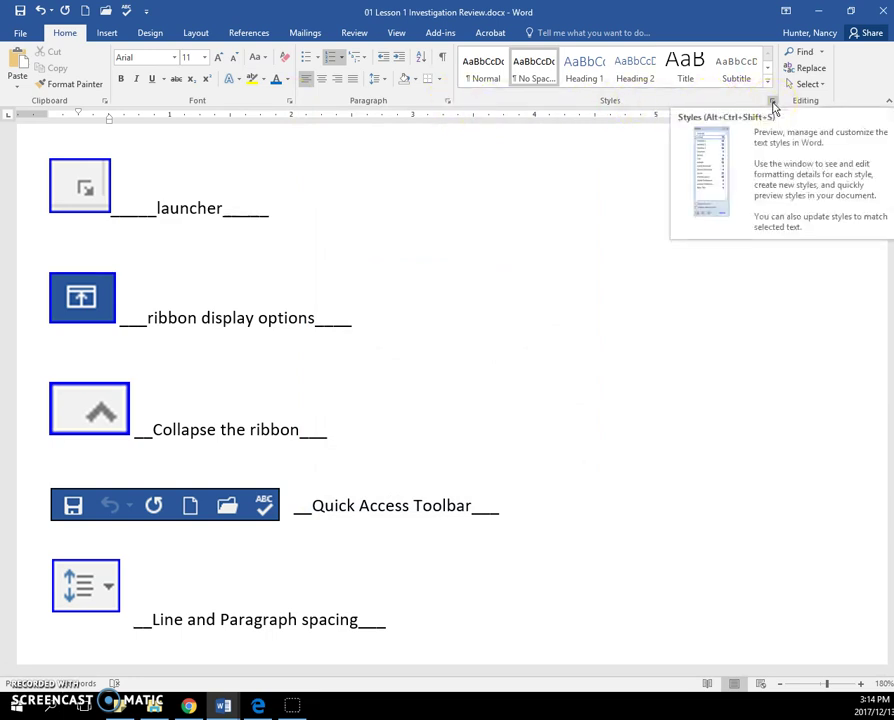
click(447, 100)
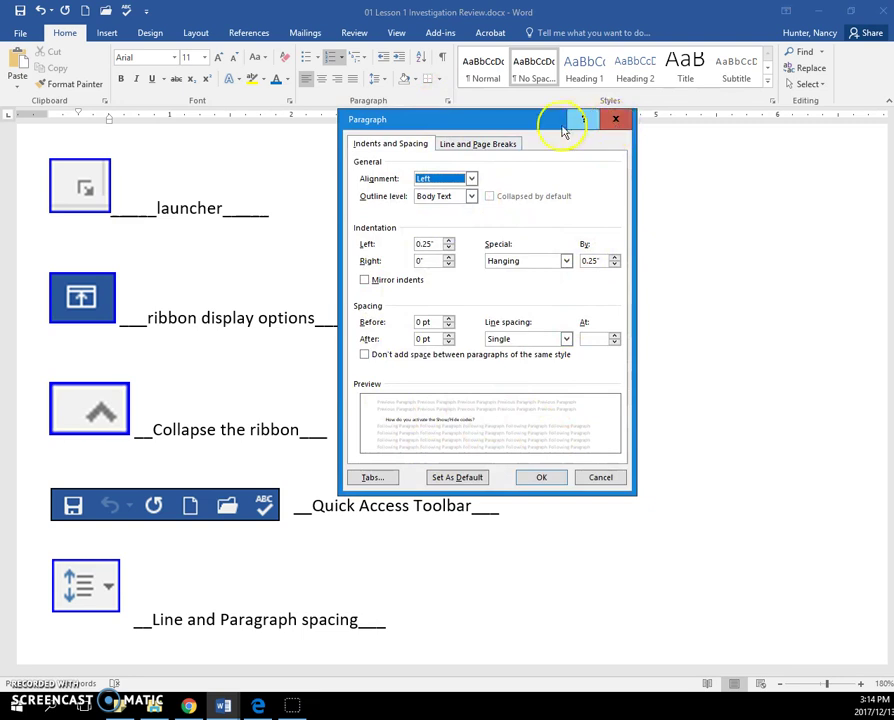
drag(563, 117, 536, 133)
drag(536, 133, 498, 163)
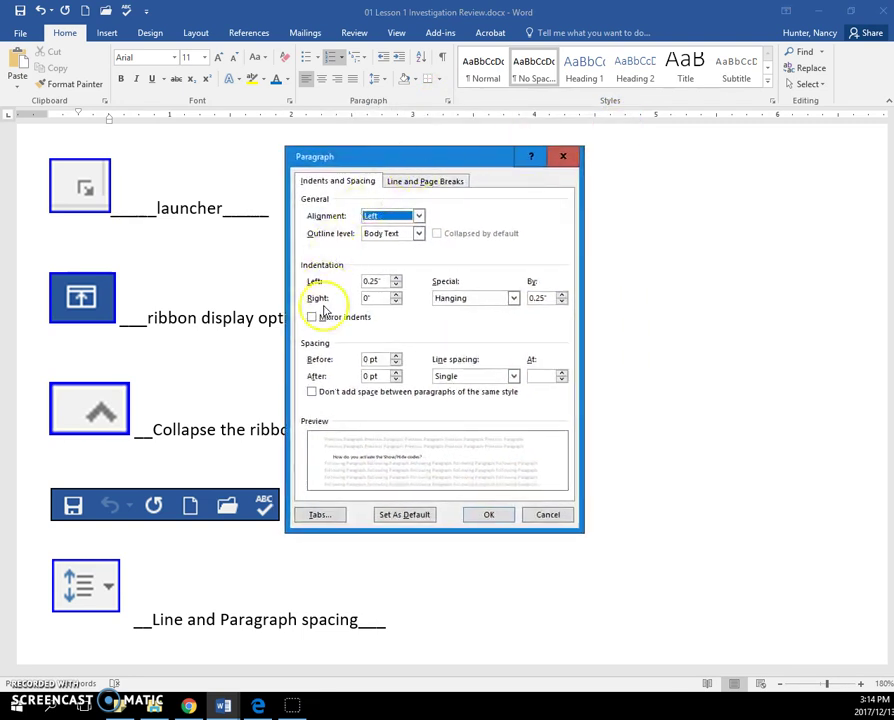
click(564, 157)
click(774, 102)
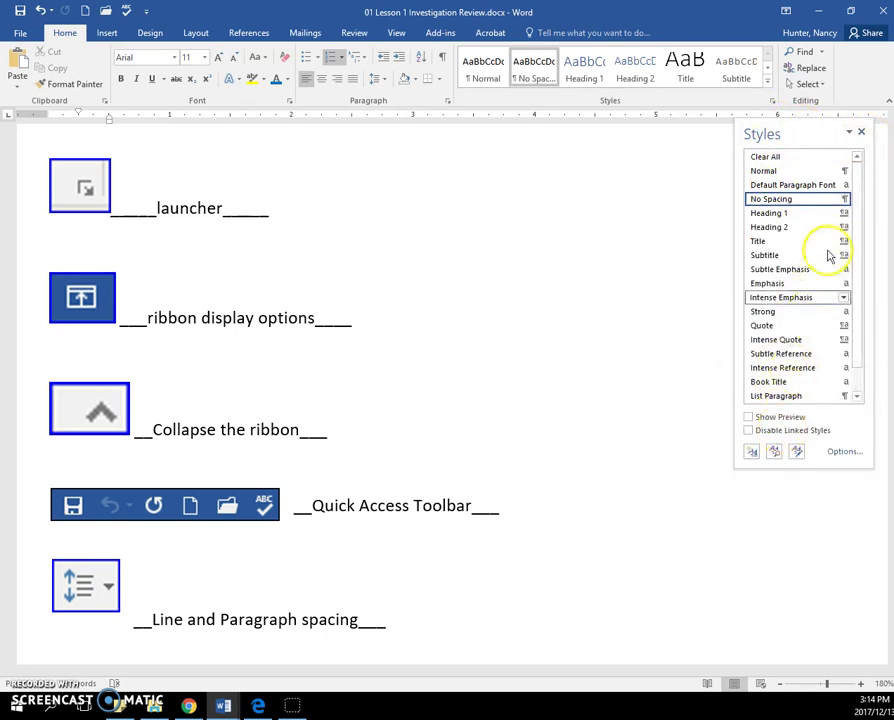
click(861, 132)
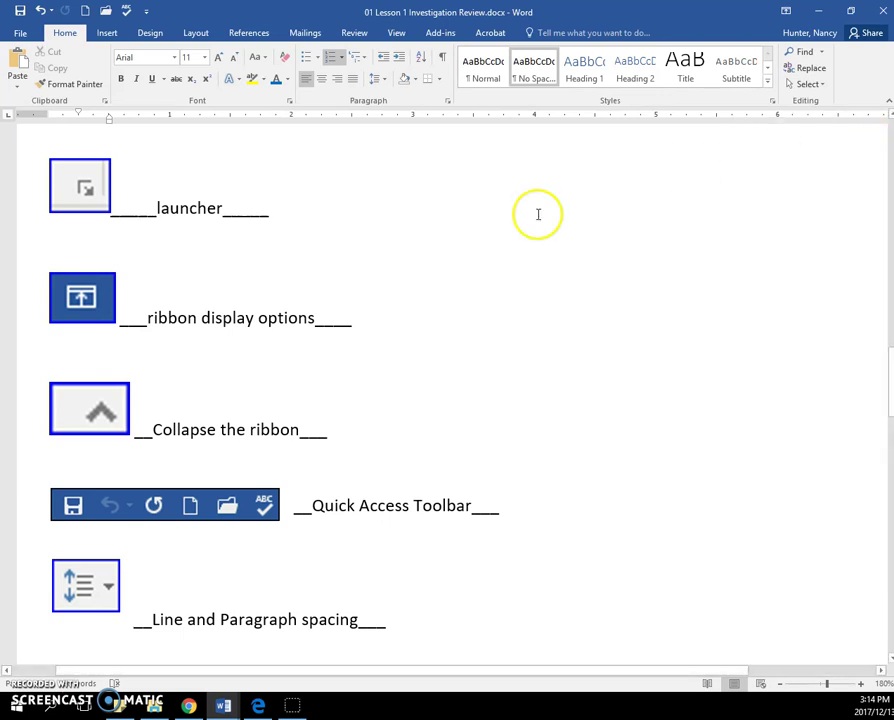
click(196, 318)
scroll(198, 300, down, 3)
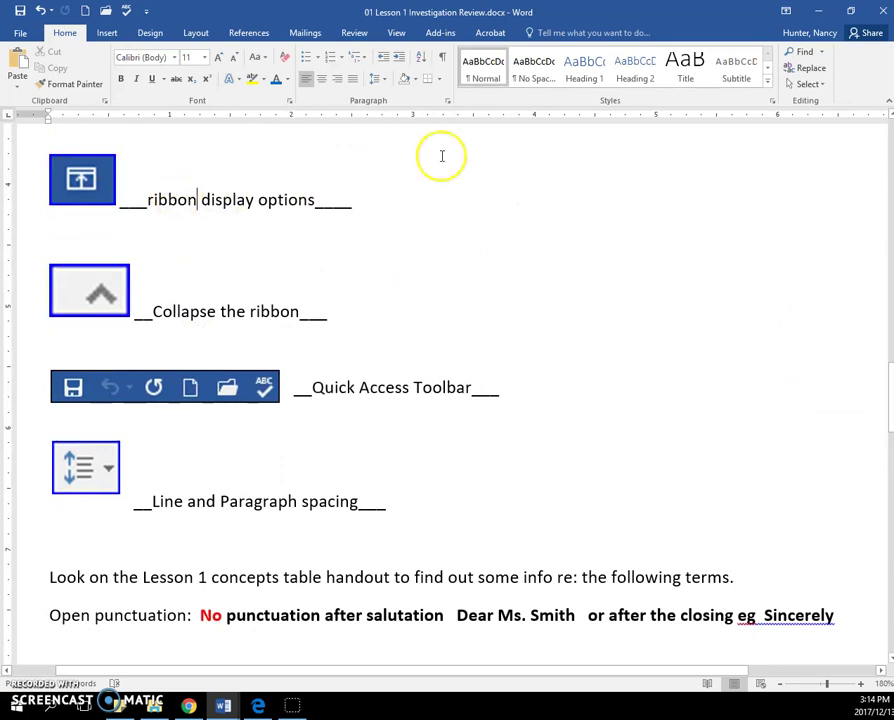
click(788, 12)
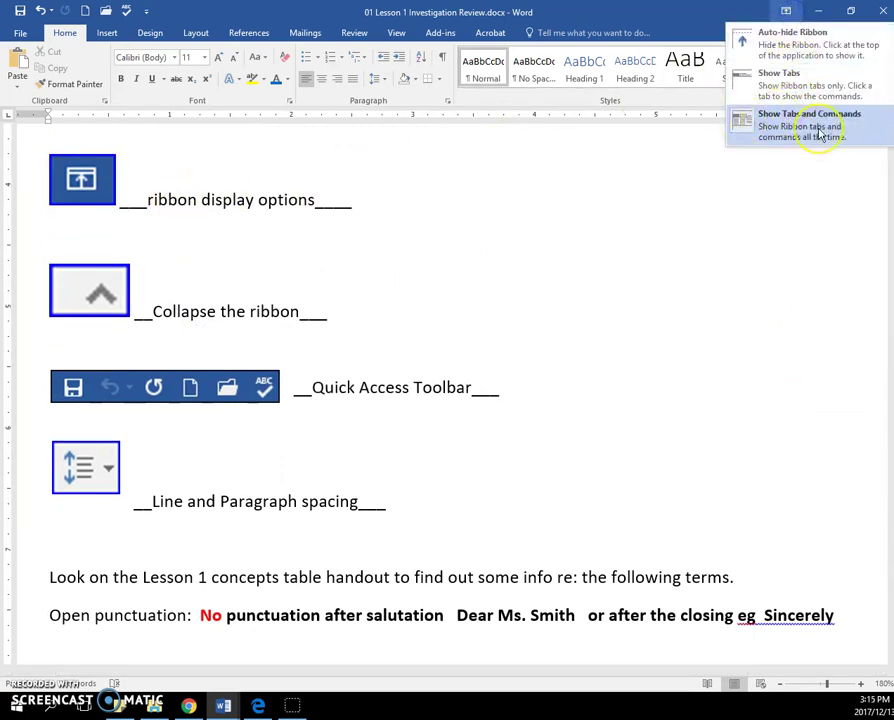
click(260, 316)
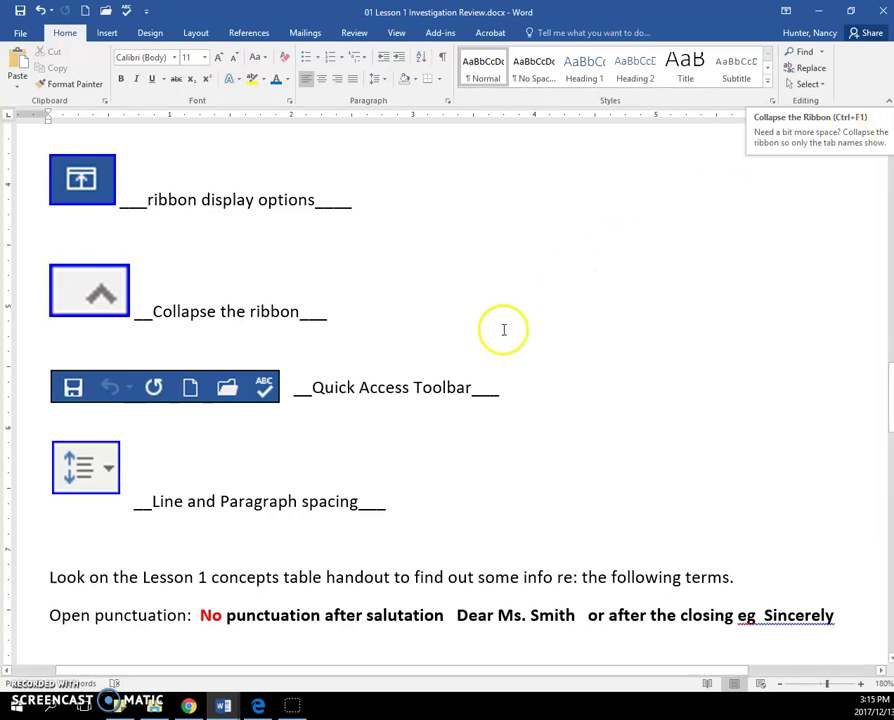
scroll(414, 340, down, 3)
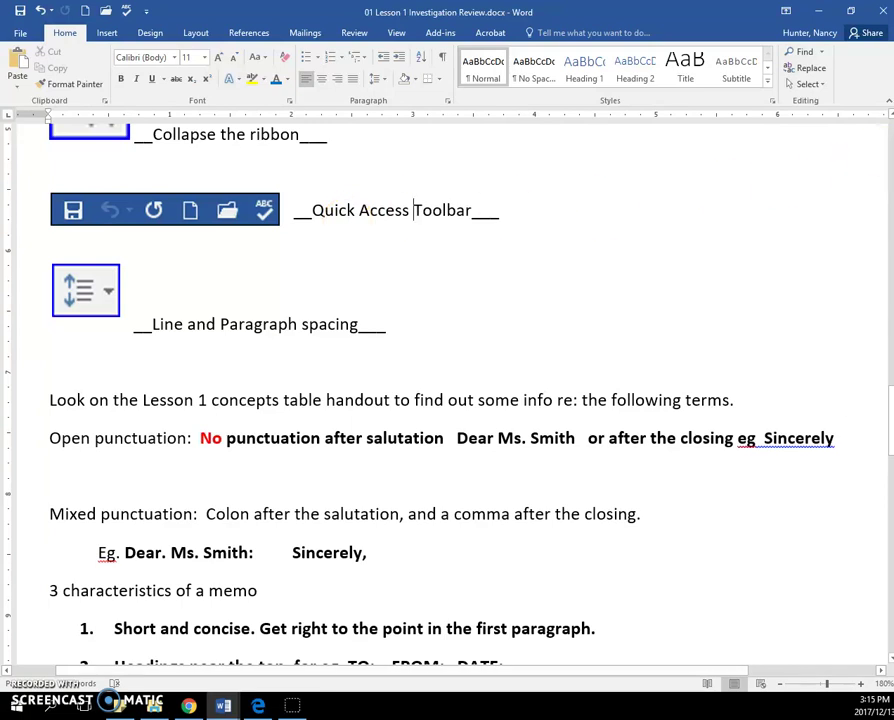
click(788, 17)
click(781, 118)
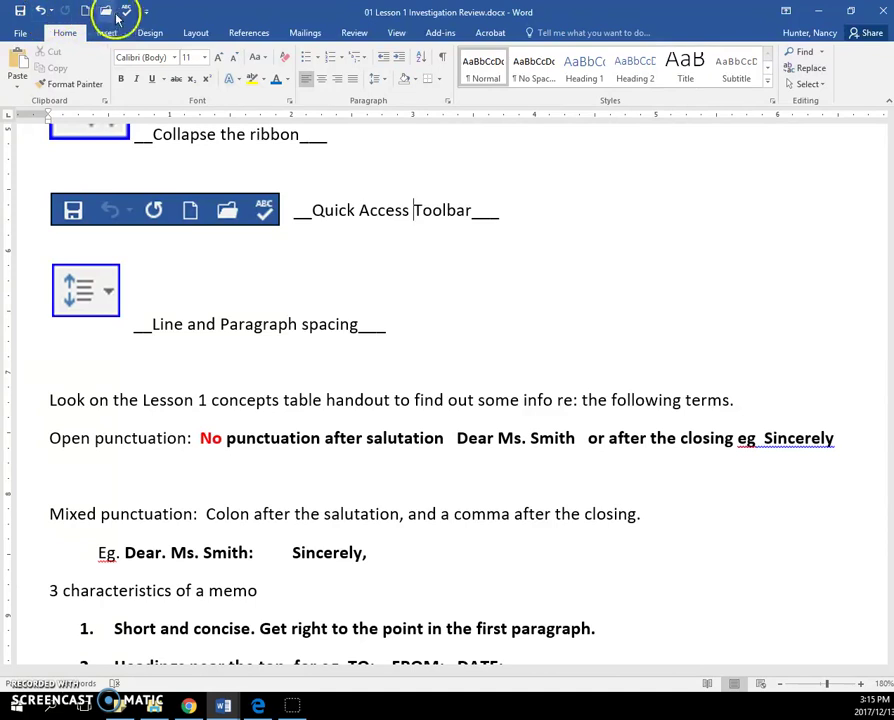
right_click(380, 210)
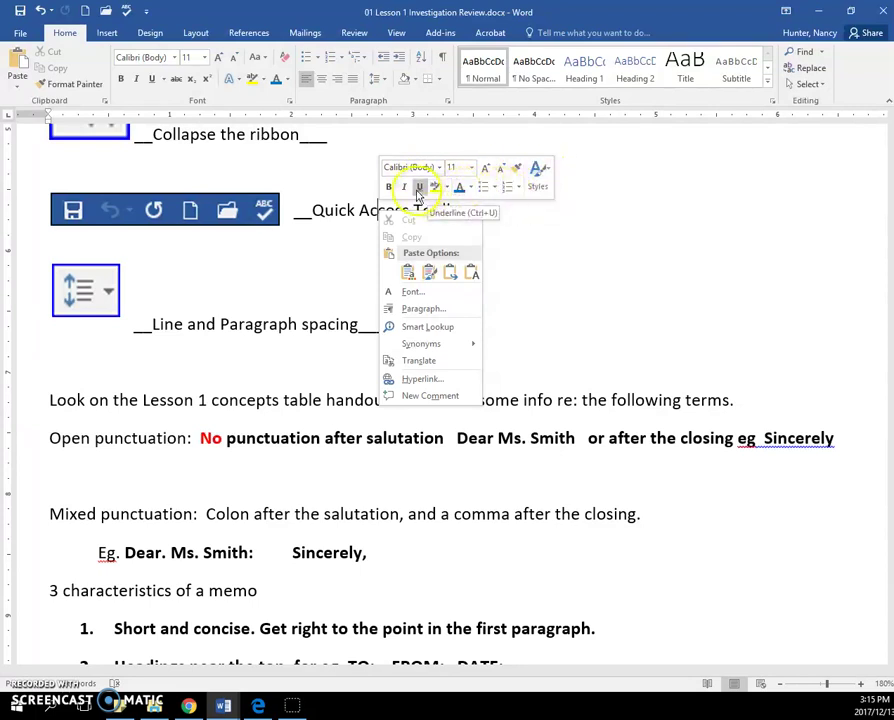
click(332, 210)
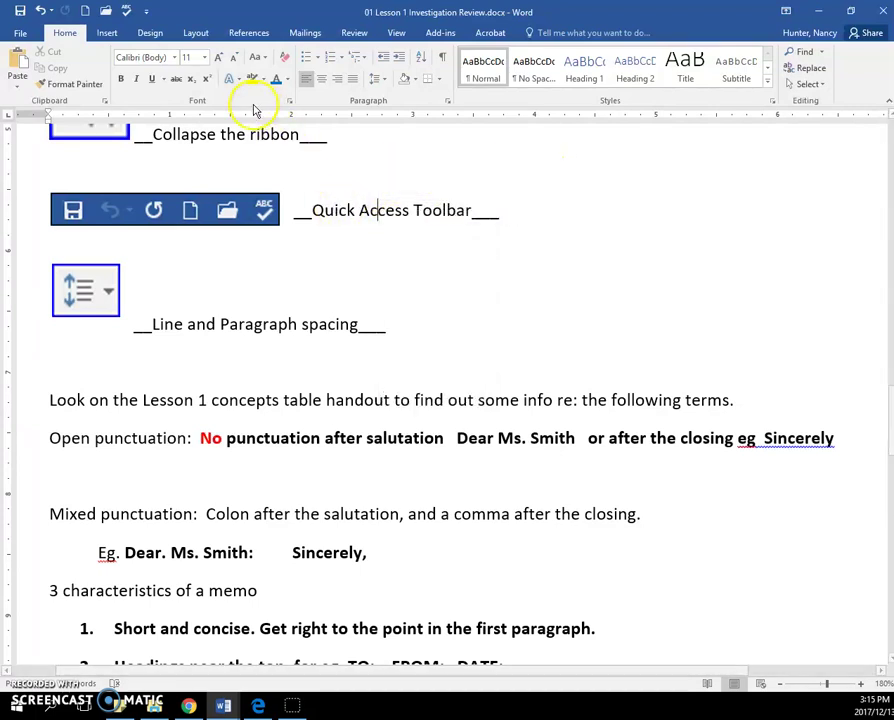
click(224, 323)
scroll(224, 323, down, 2)
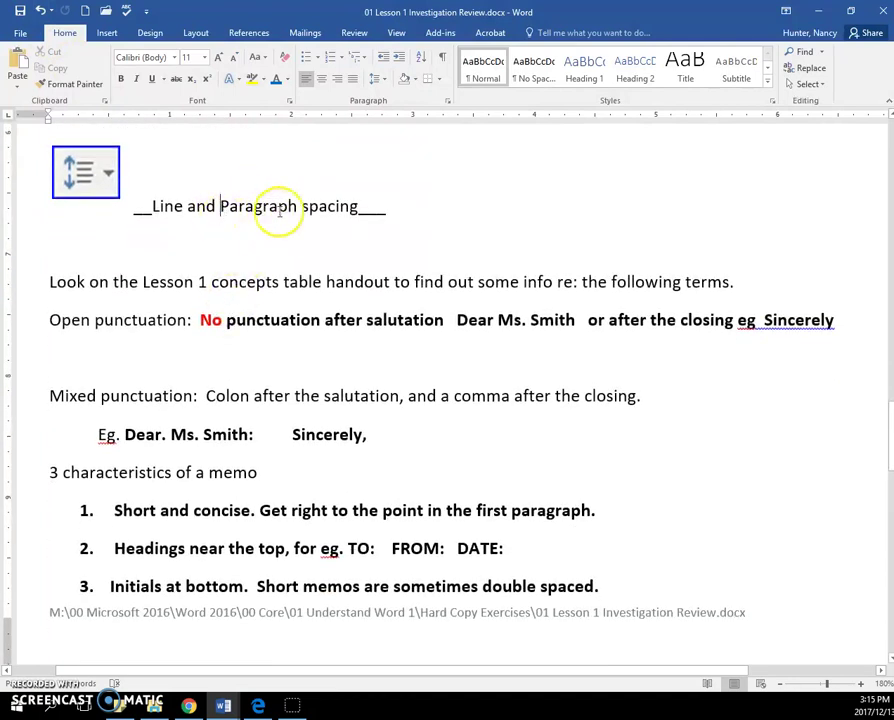
Open Line and Paragraph Spacing, view Line Spacing Options, close it, then reopen the dropdown
click(384, 87)
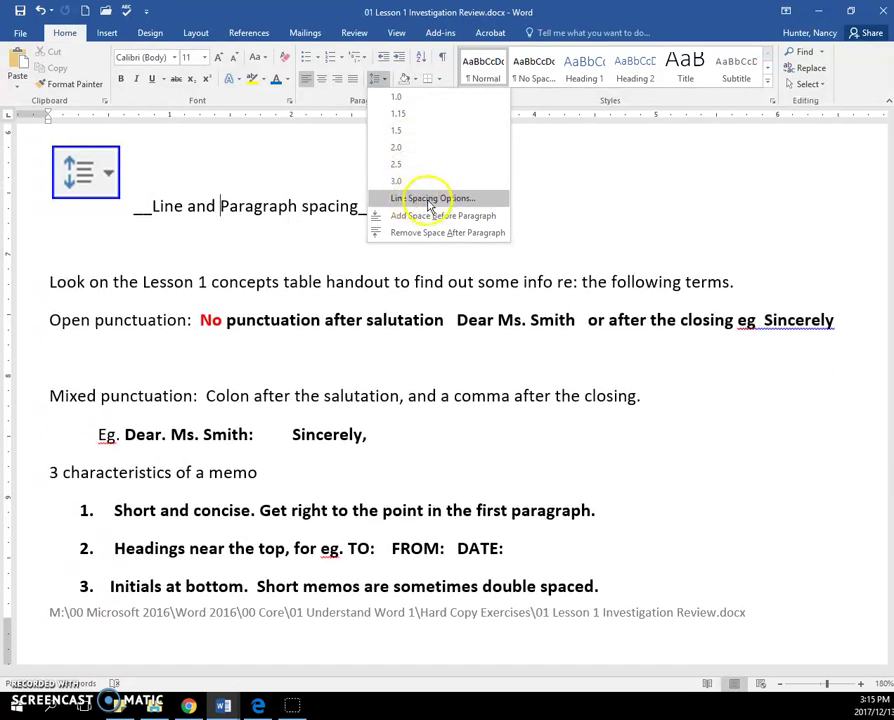
click(448, 198)
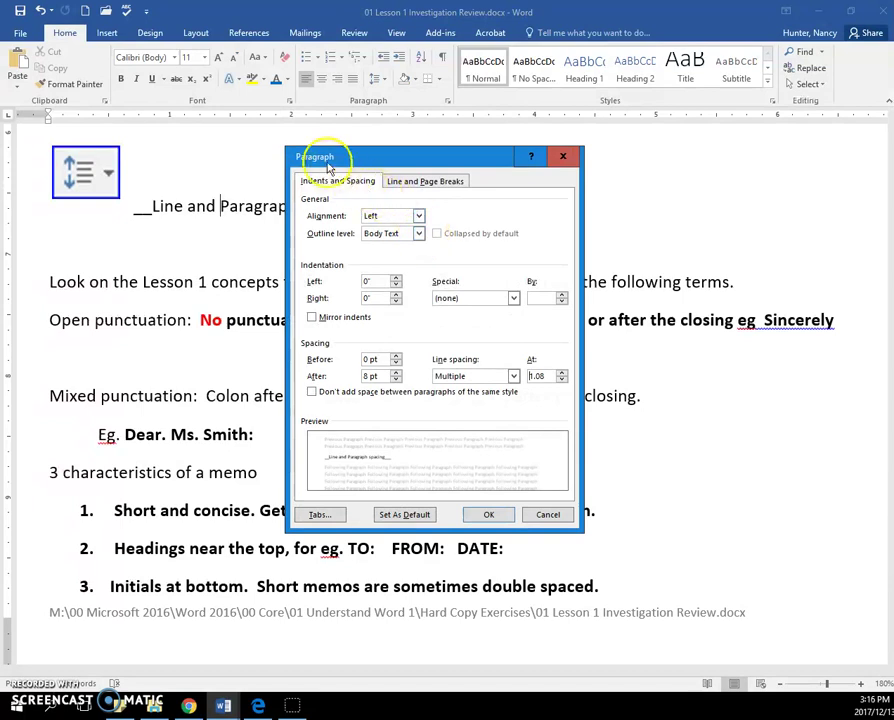
click(566, 156)
click(375, 78)
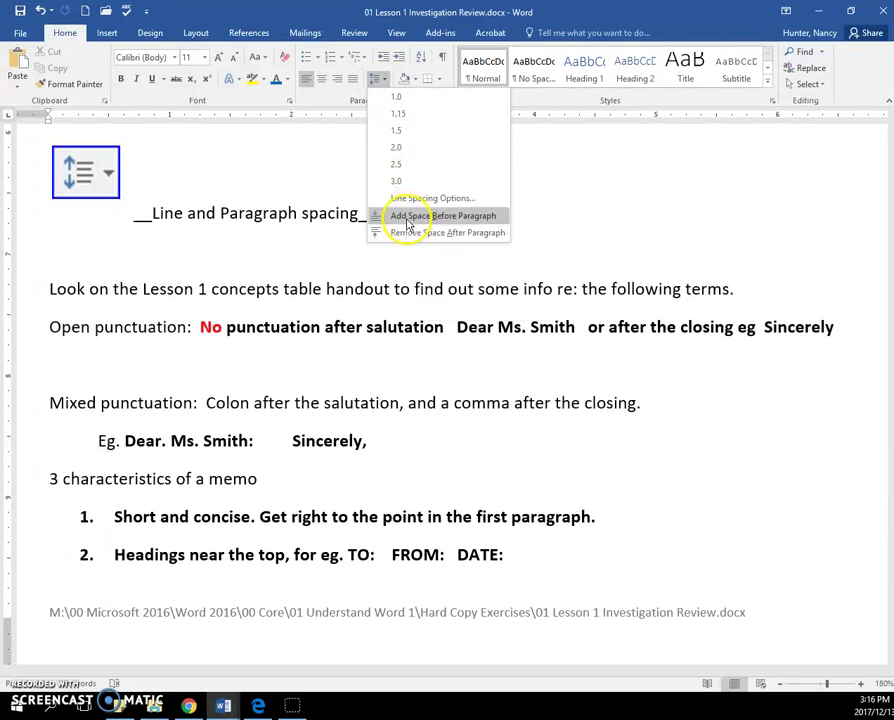
key(Escape)
scroll(287, 272, down, 3)
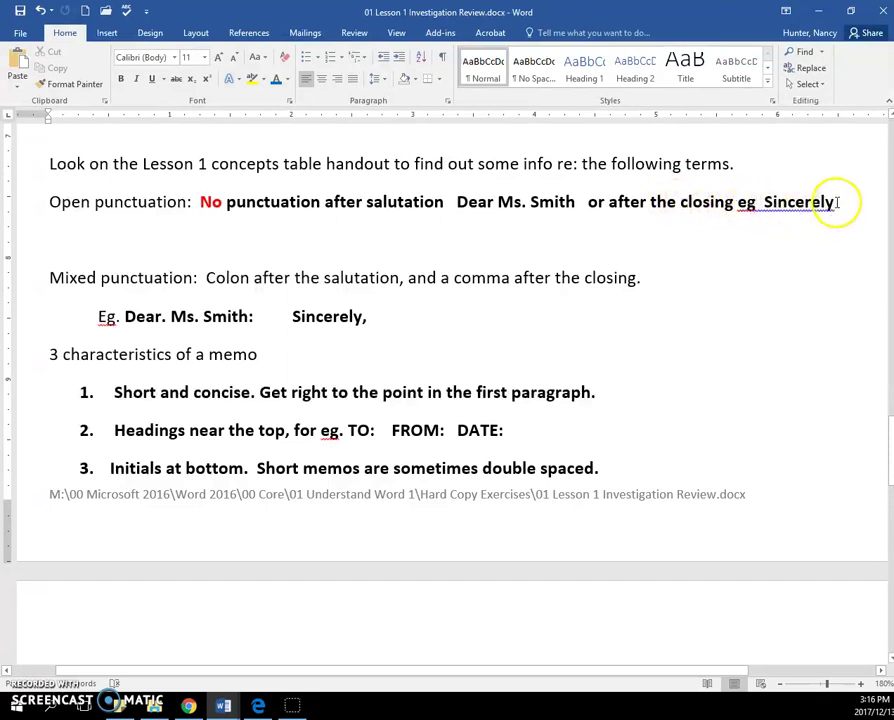
click(286, 246)
scroll(290, 253, down, 2)
scroll(290, 254, down, 1)
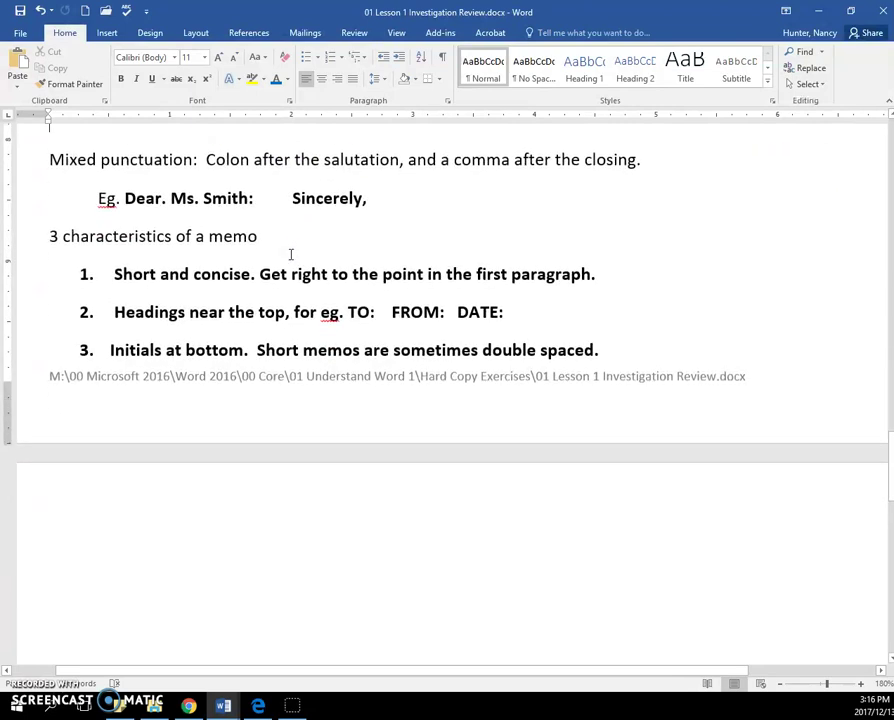
click(250, 199)
drag(249, 199, 256, 199)
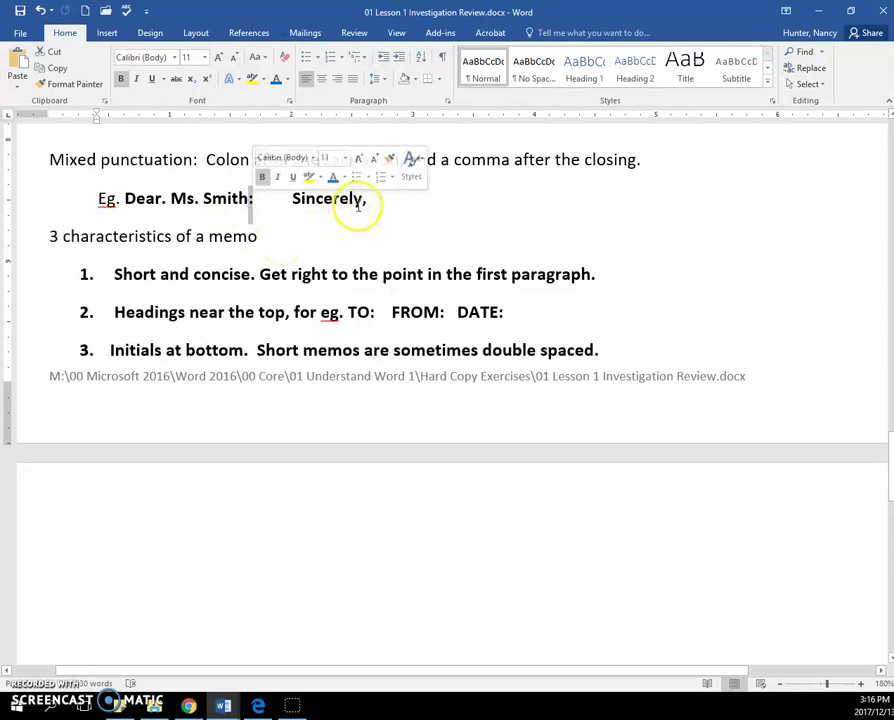
drag(362, 200, 368, 200)
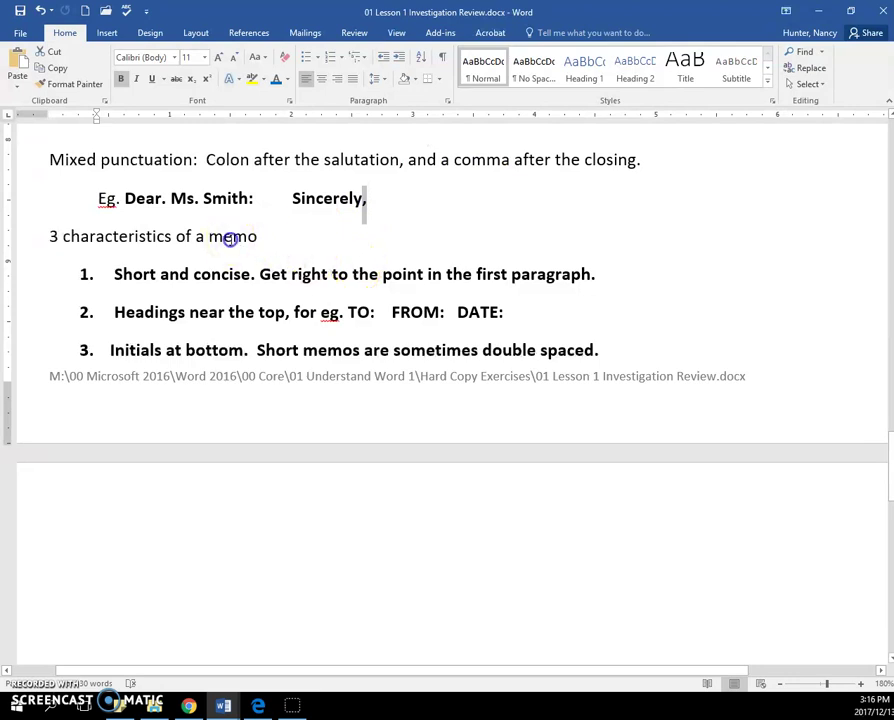
click(231, 237)
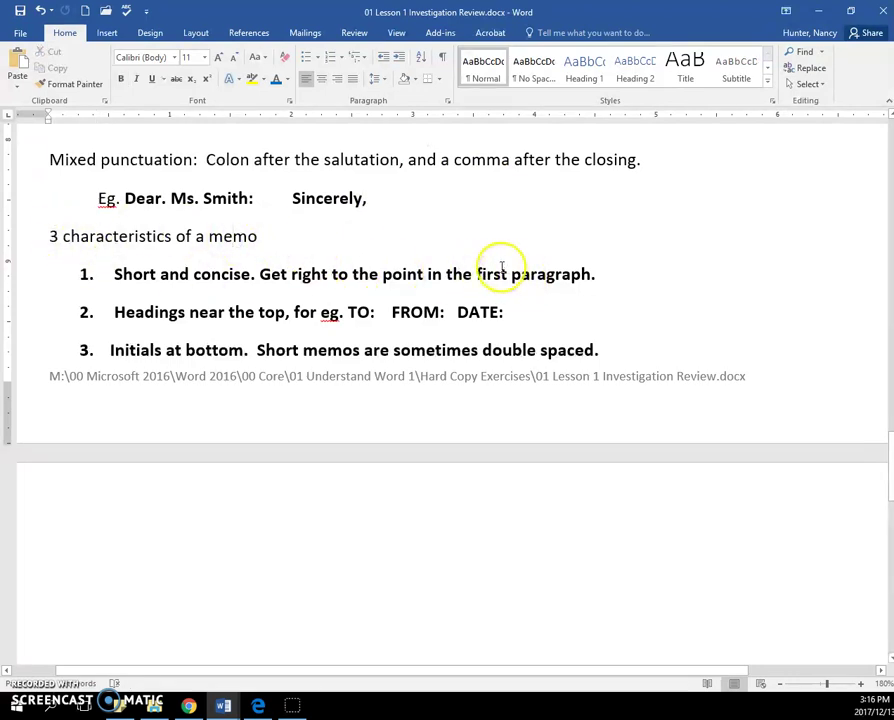